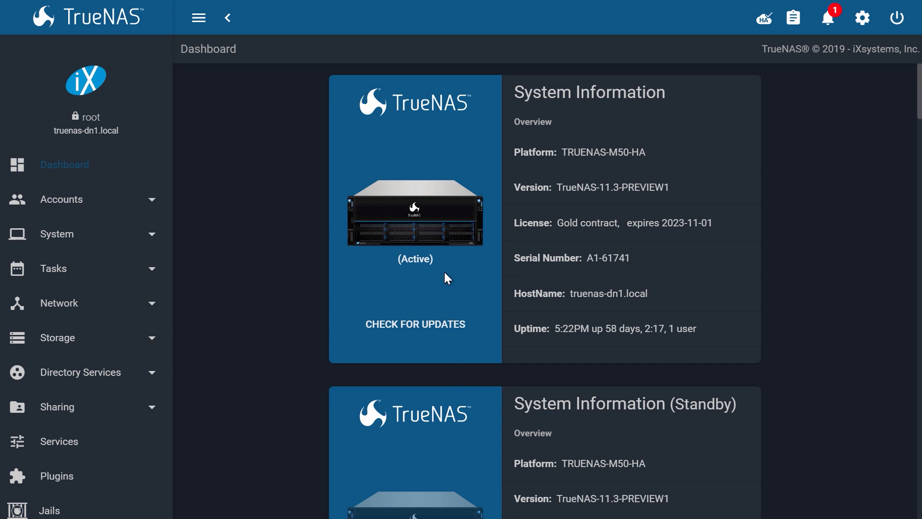
Add a 50 GiB zvol named iscsizvol to pool tank from the Pools page.
click(154, 342)
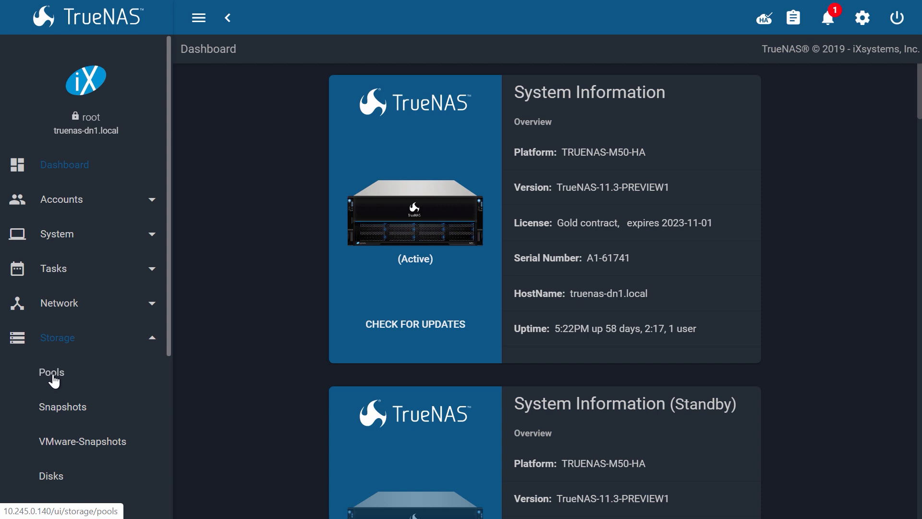
click(53, 375)
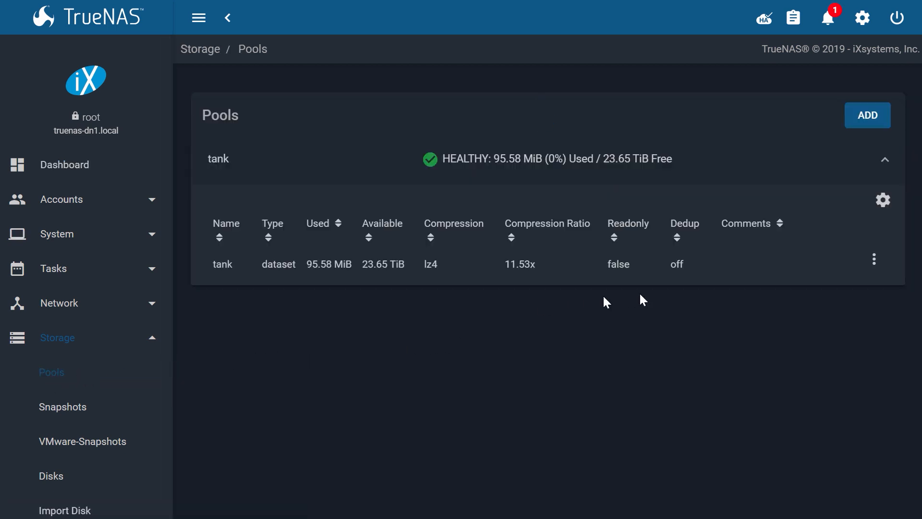
click(874, 259)
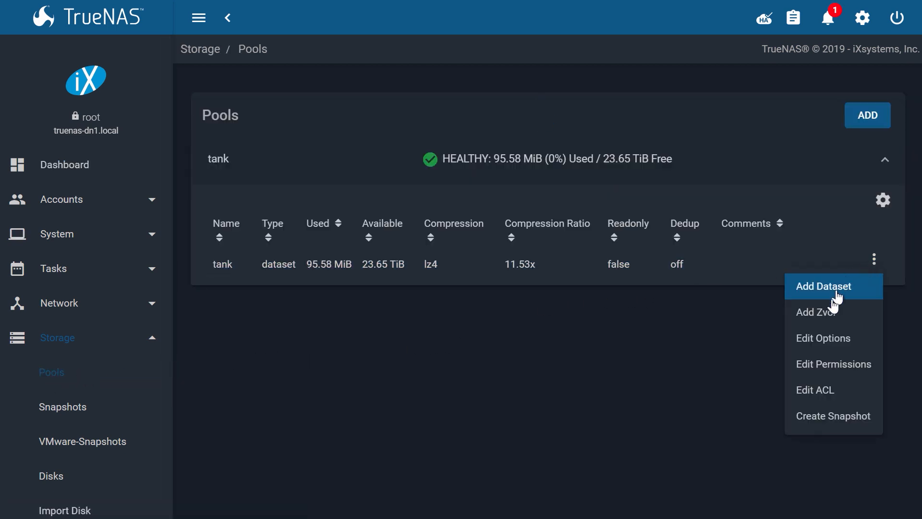
click(826, 315)
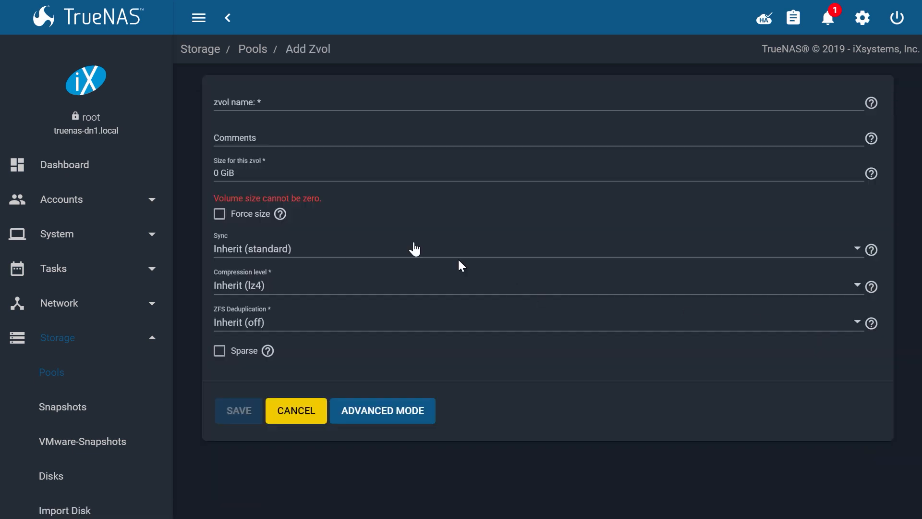
click(244, 102)
text(iscsizvol)
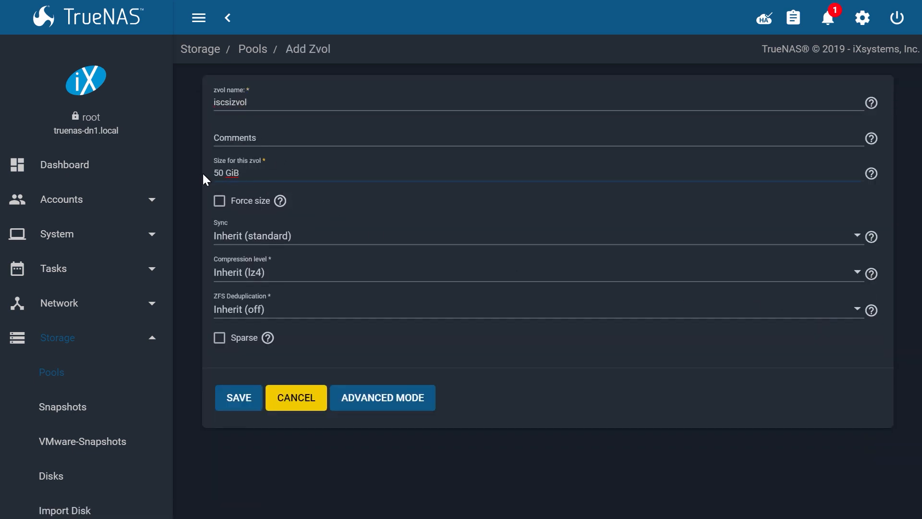
click(239, 395)
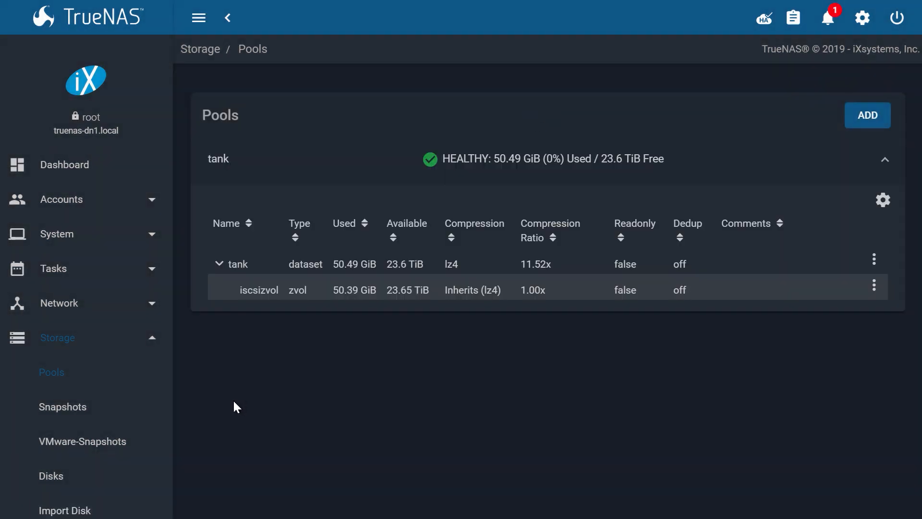
Go to Block Shares (iSCSI), read the Base Name help, and launch the iSCSI wizard.
scroll(97, 312, down, 3)
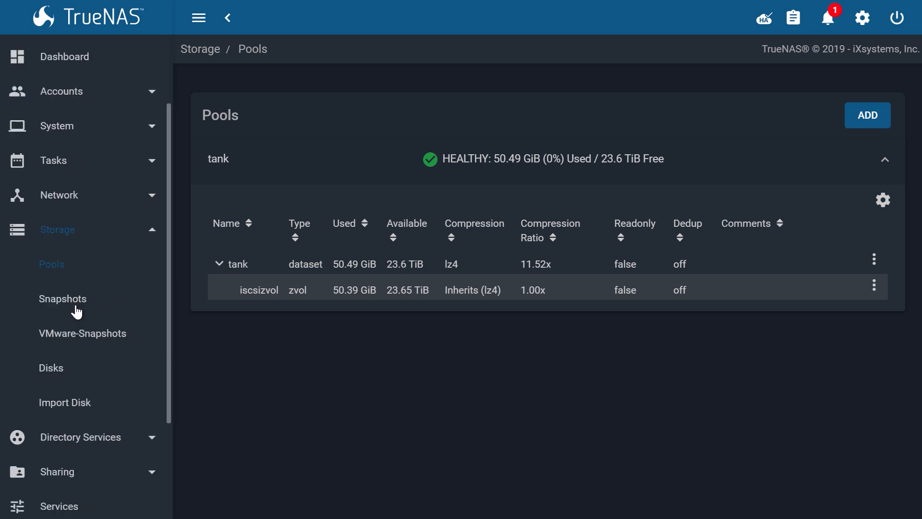
scroll(76, 313, down, 2)
click(77, 362)
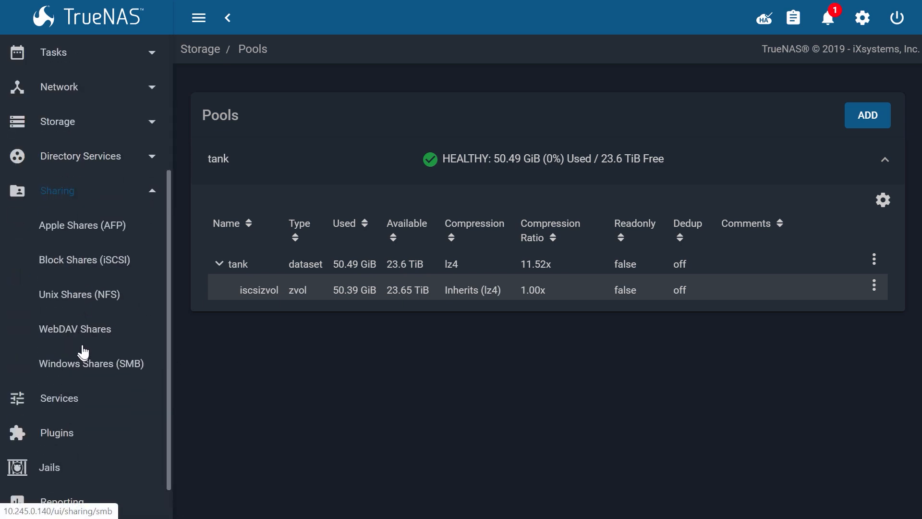
click(85, 267)
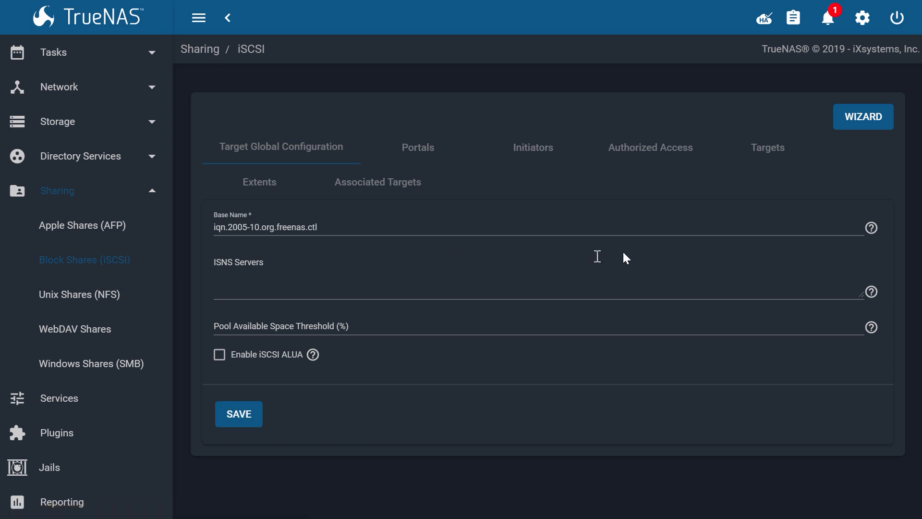
click(873, 233)
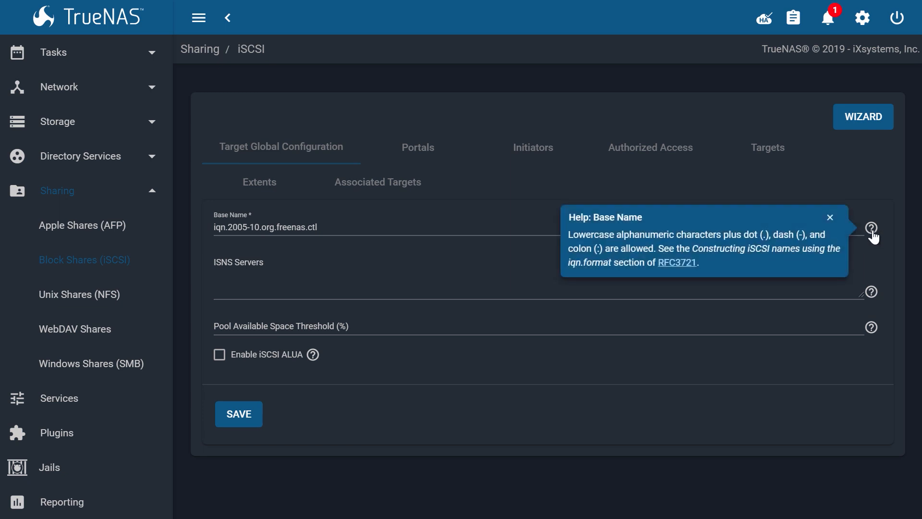
click(873, 234)
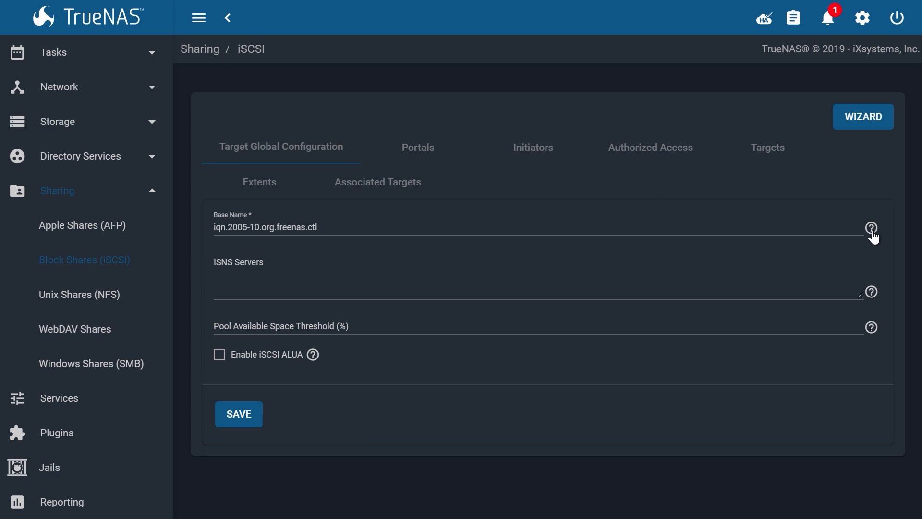
click(862, 120)
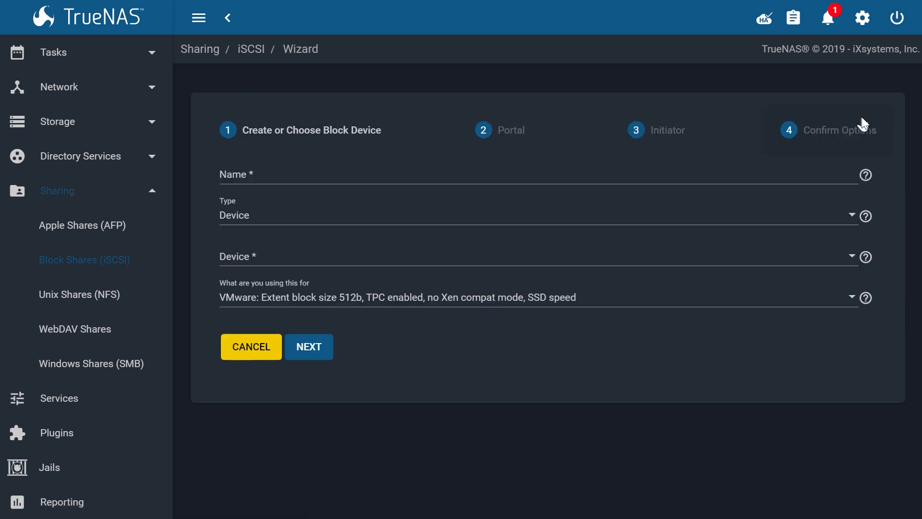
Name the share iscsishare with extent type Device, creating a new device.
click(241, 174)
text(iscsi)
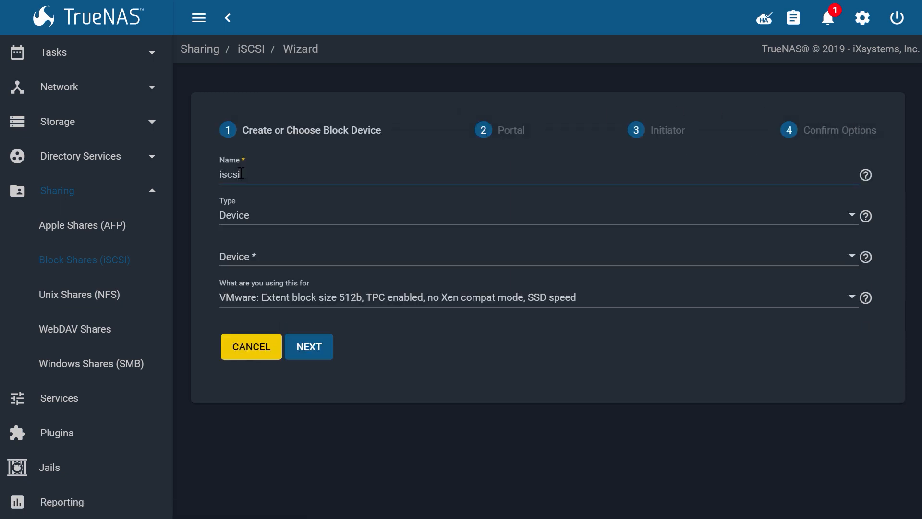
text(share)
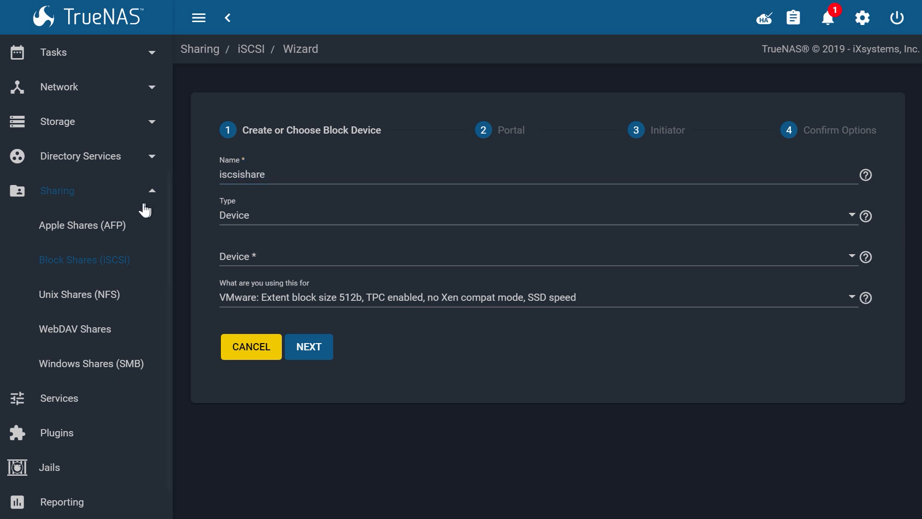
click(242, 215)
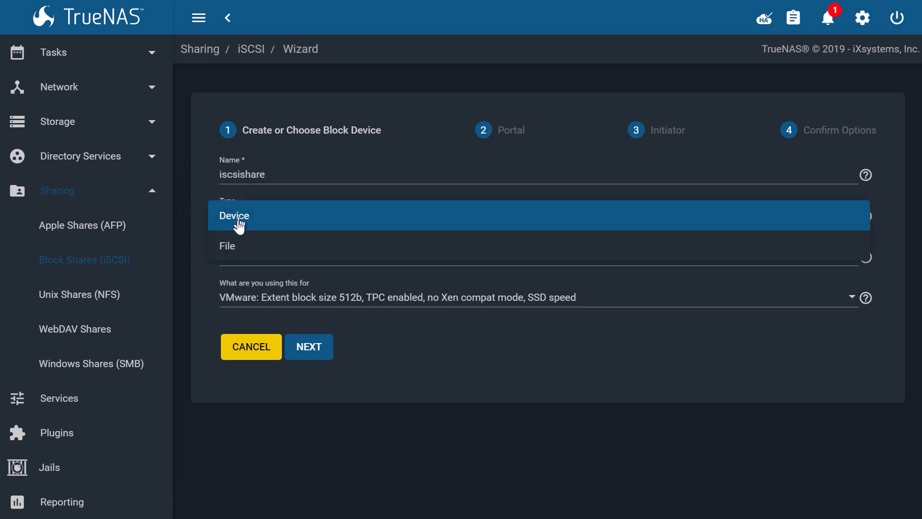
click(229, 255)
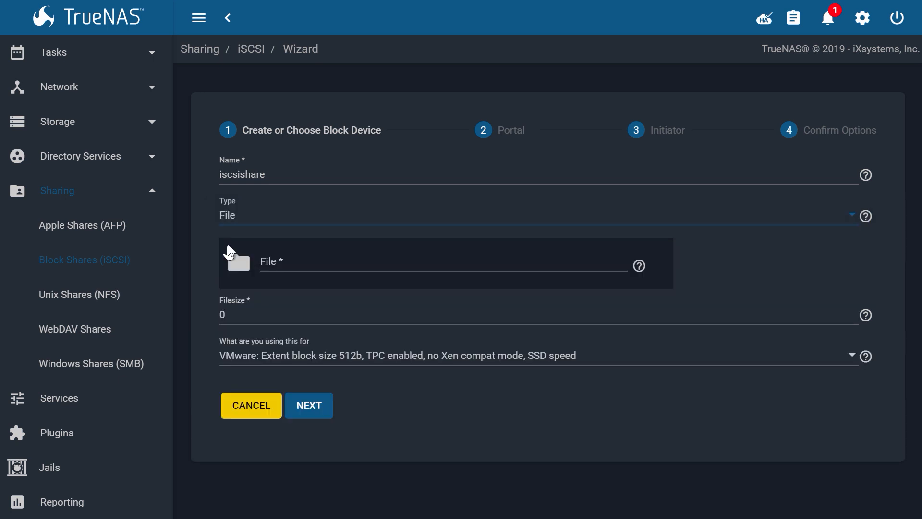
click(232, 222)
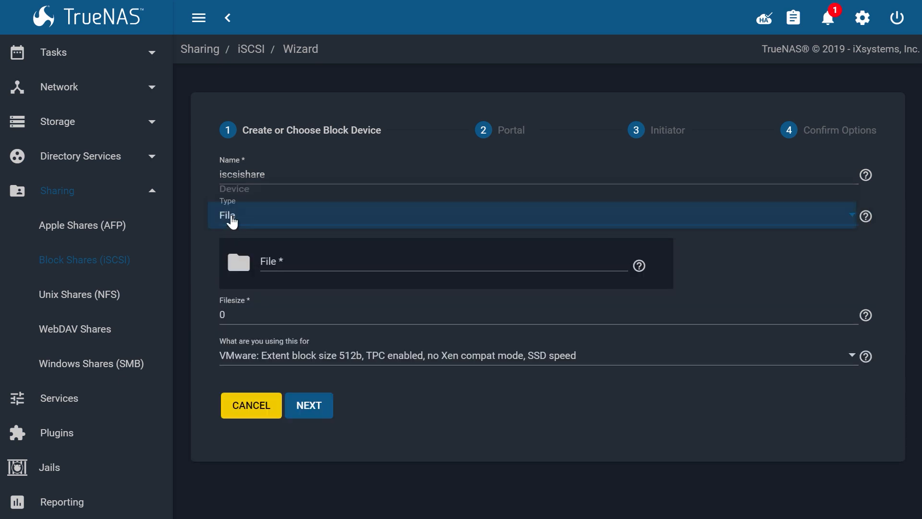
click(232, 197)
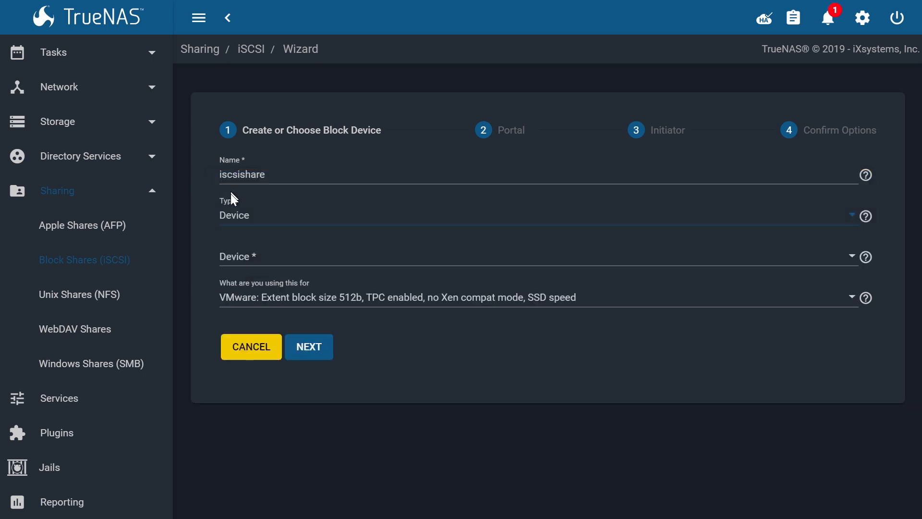
click(233, 259)
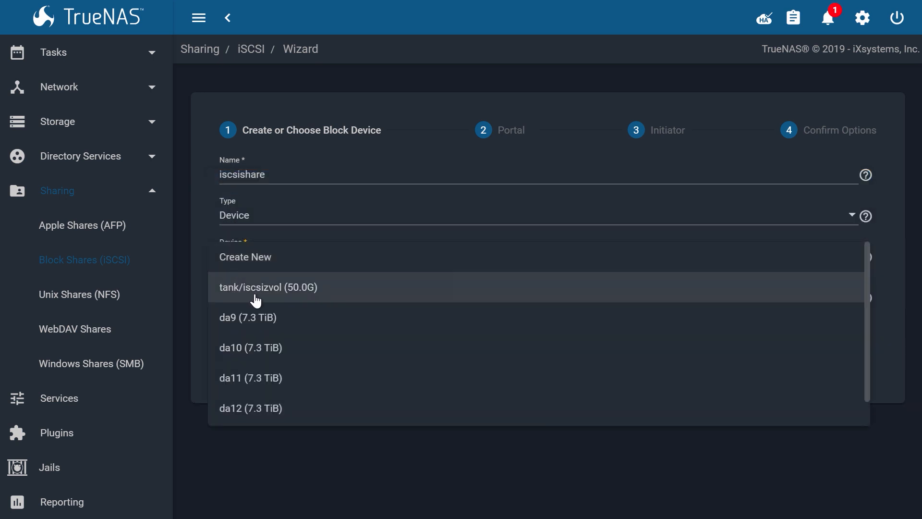
click(247, 261)
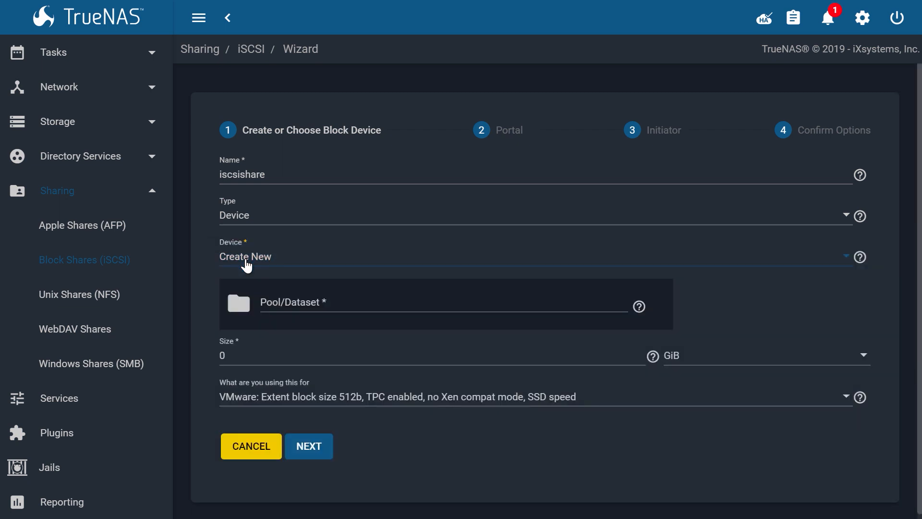
Place the new device on pool tank, size it 50 GiB, and choose Modern OS.
click(238, 304)
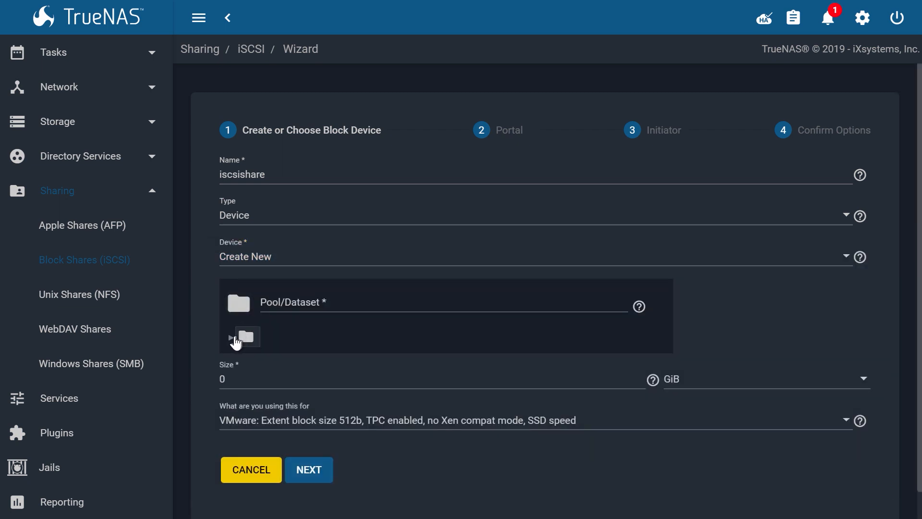
click(236, 340)
click(246, 361)
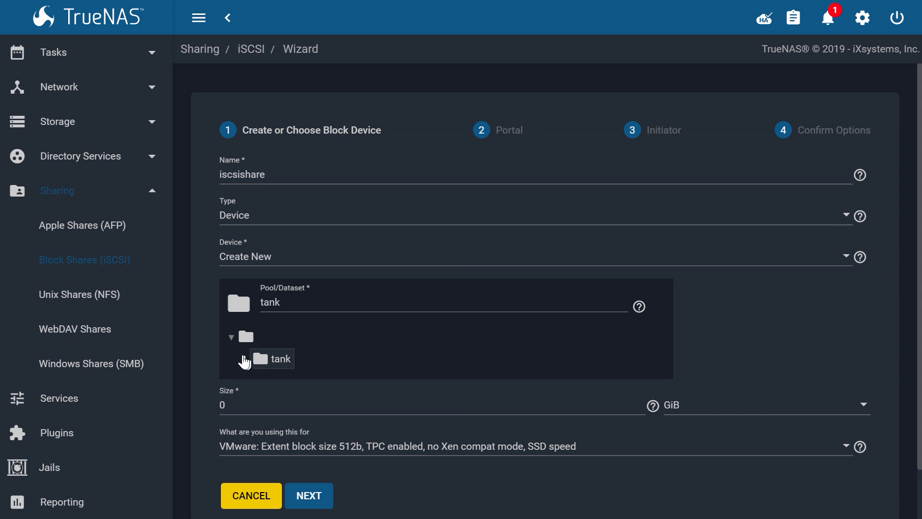
scroll(246, 362, down, 1)
click(246, 349)
double_click(246, 349)
text(50)
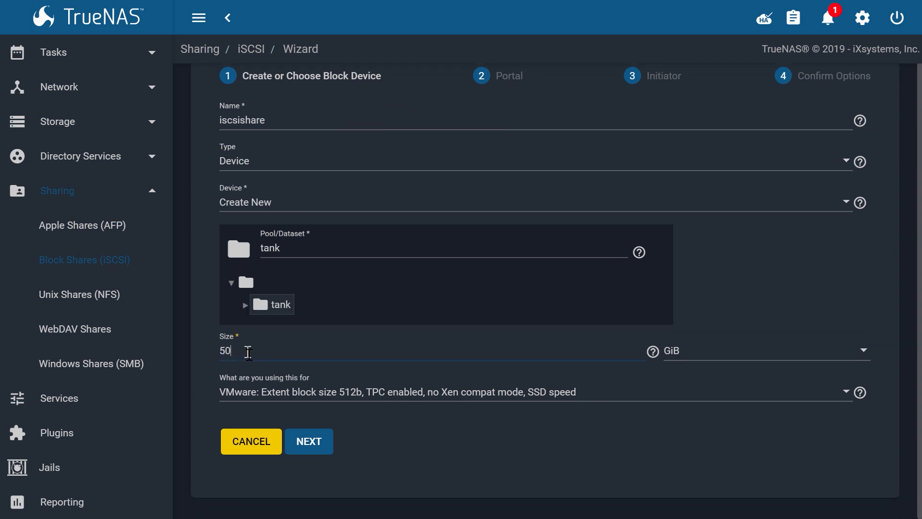
click(283, 398)
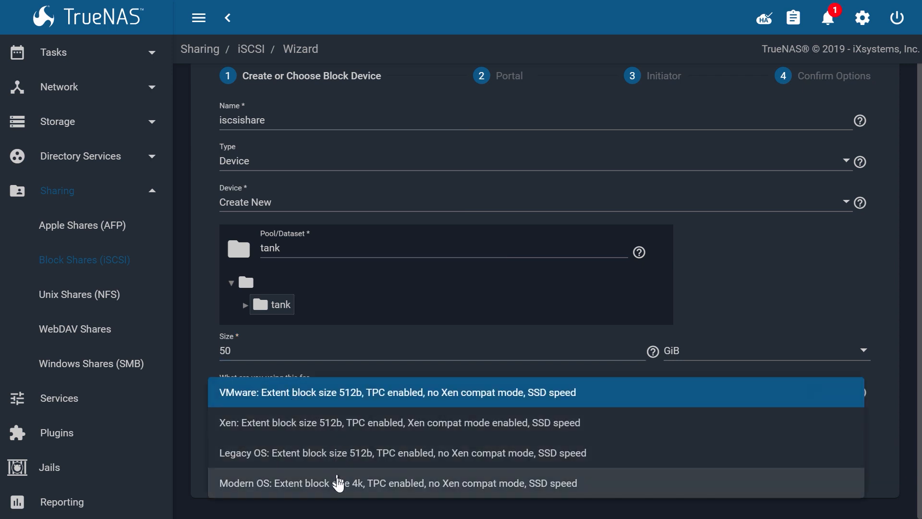
click(339, 487)
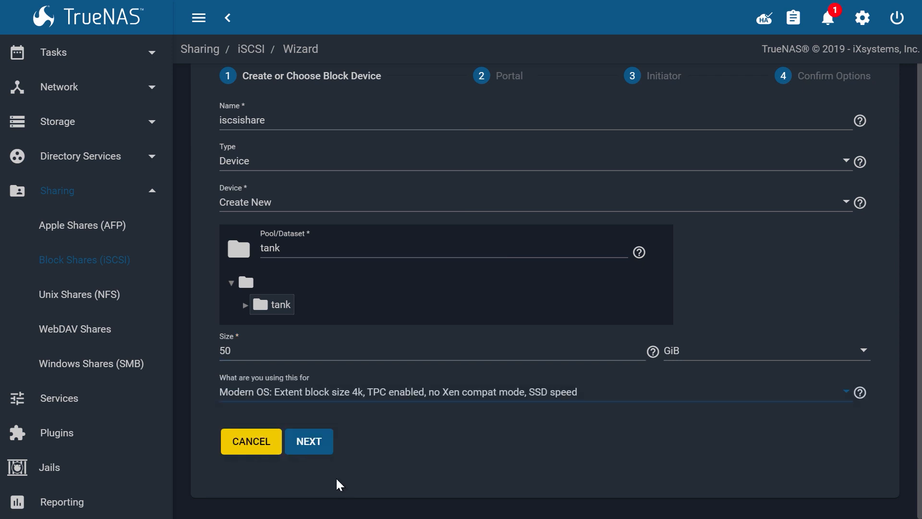
On the portal step, create a new portal with discovery authentication NONE.
click(305, 445)
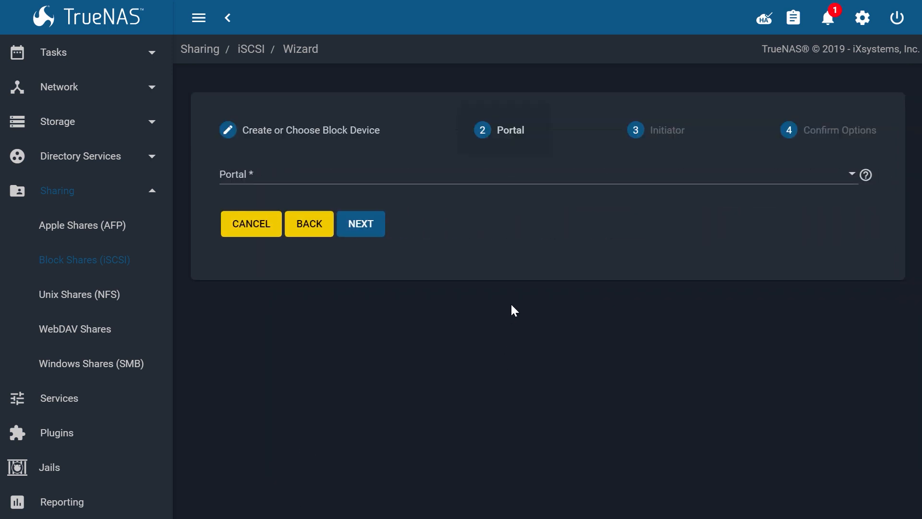
click(246, 174)
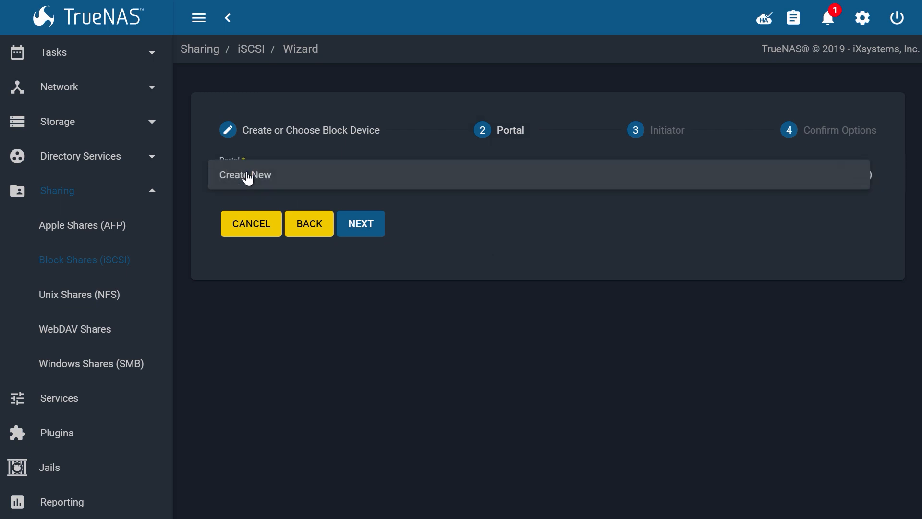
click(247, 176)
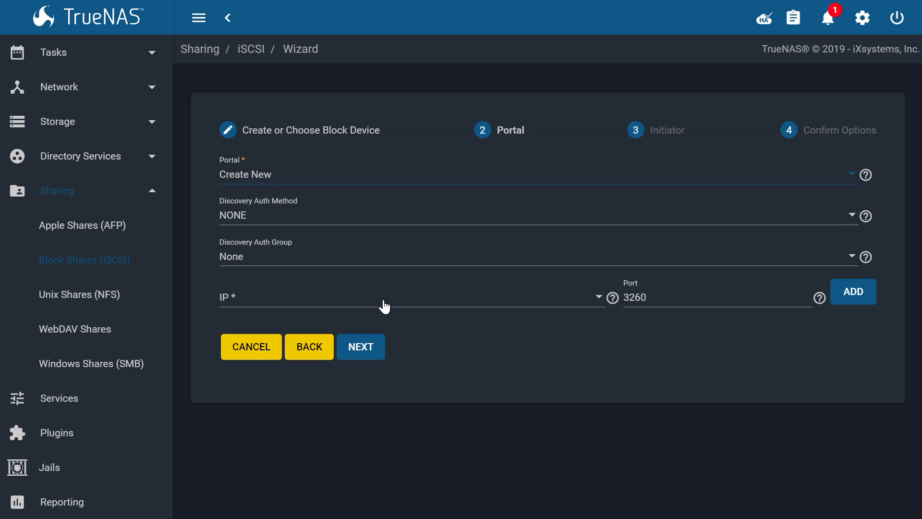
click(359, 221)
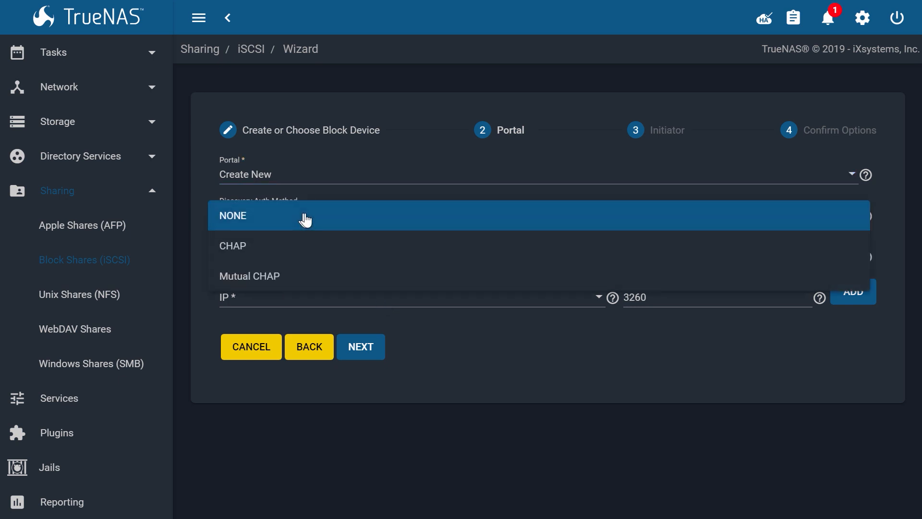
click(337, 255)
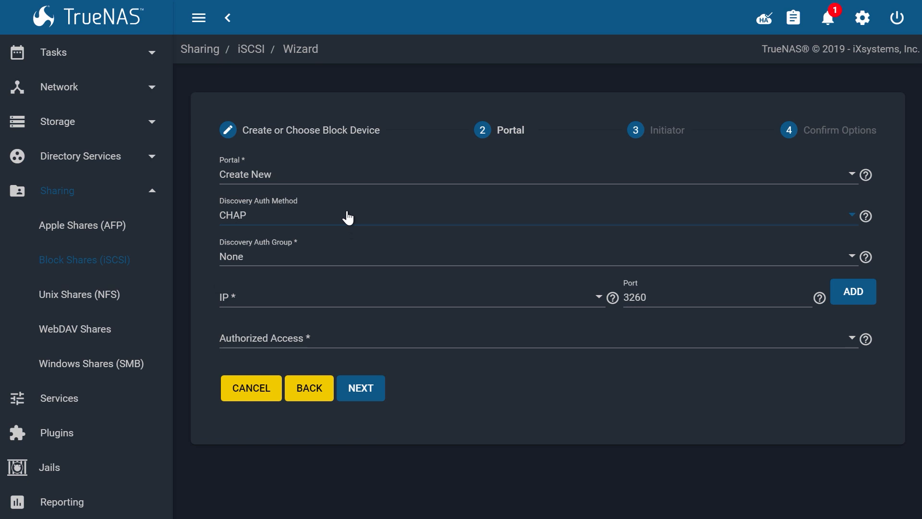
click(349, 218)
click(346, 193)
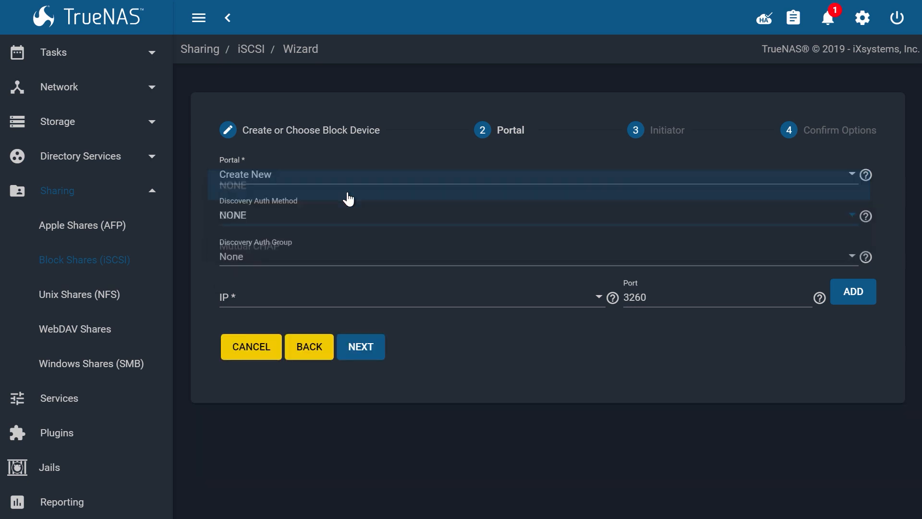
Have the portal listen on 0.0.0.0 port 3260 and continue to the Initiator step.
mouse_move(869, 222)
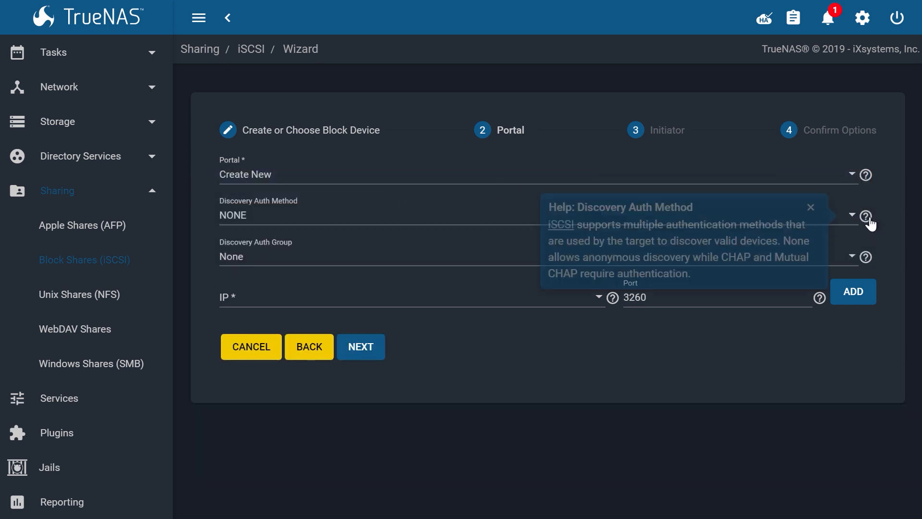
click(319, 297)
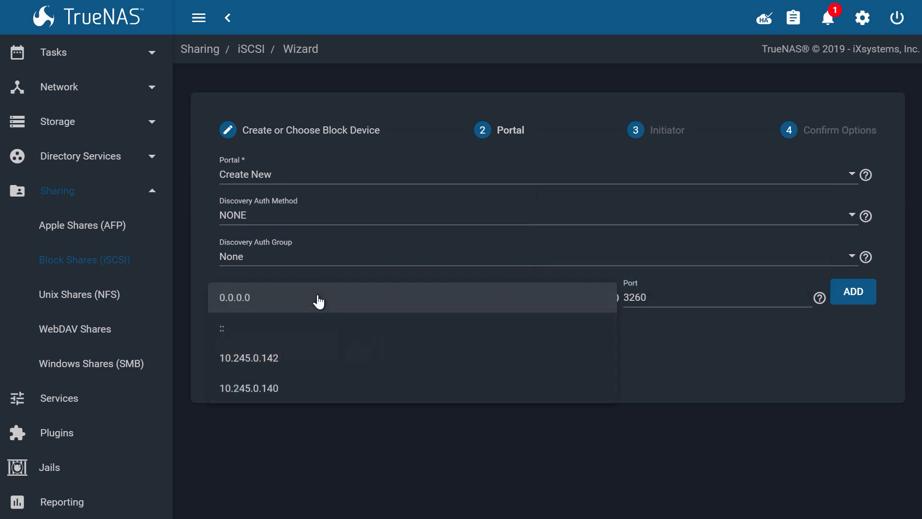
click(242, 304)
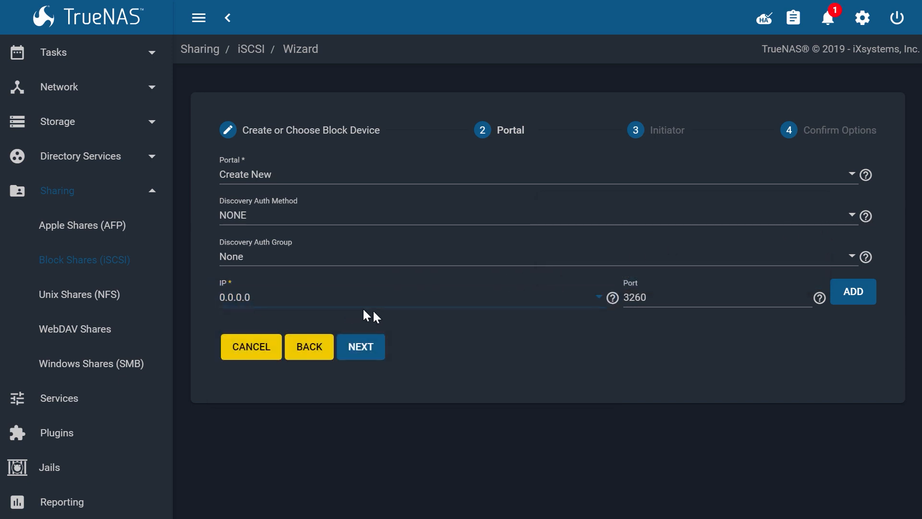
click(360, 353)
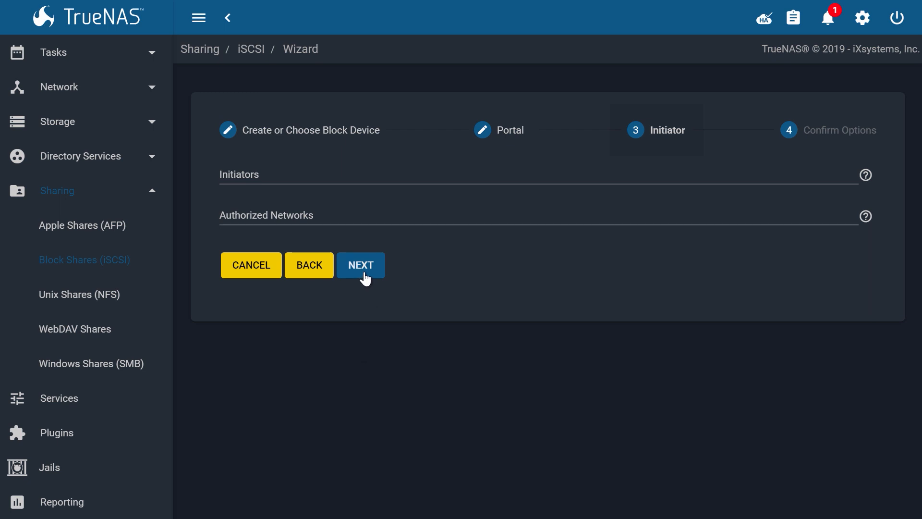
Leave Initiators and Authorized Networks blank, then confirm and submit the iscsishare setup.
click(867, 178)
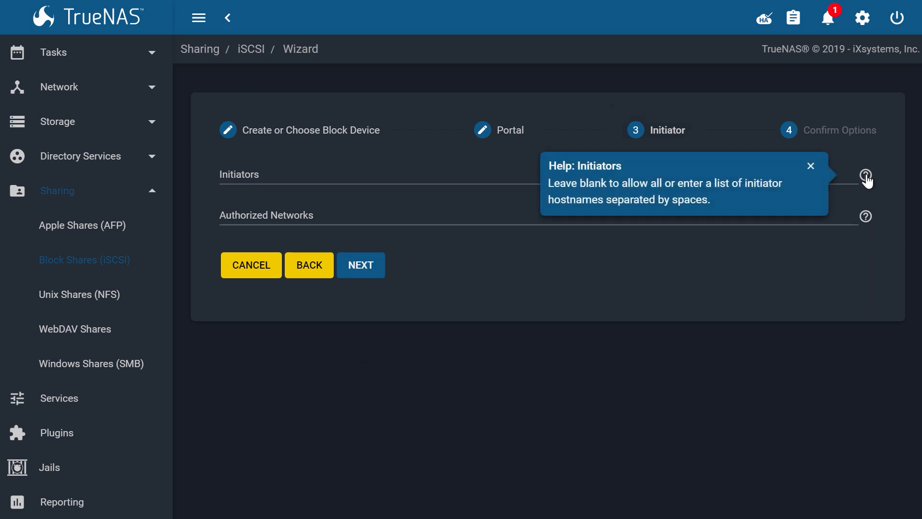
click(866, 176)
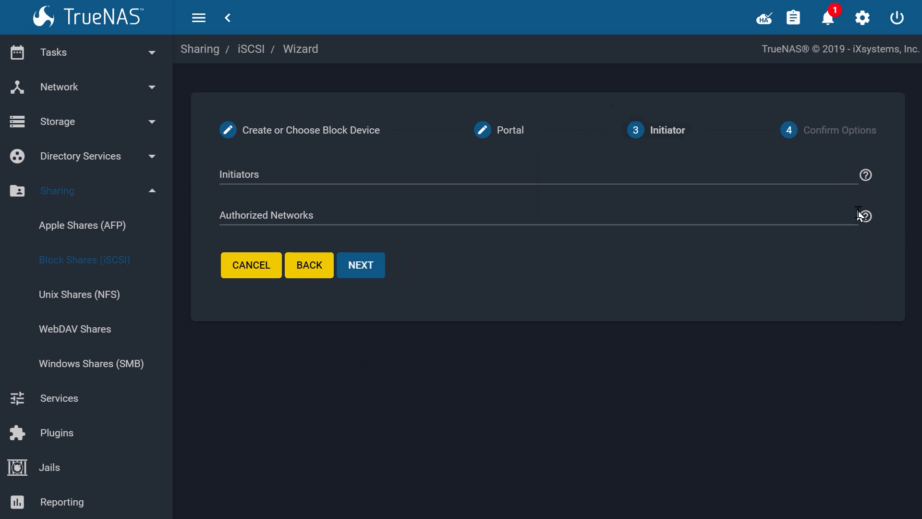
click(862, 220)
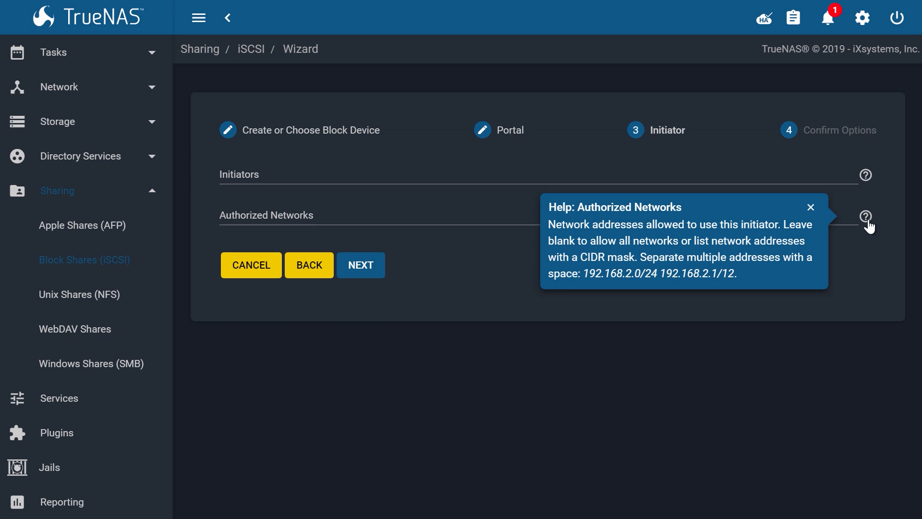
click(378, 267)
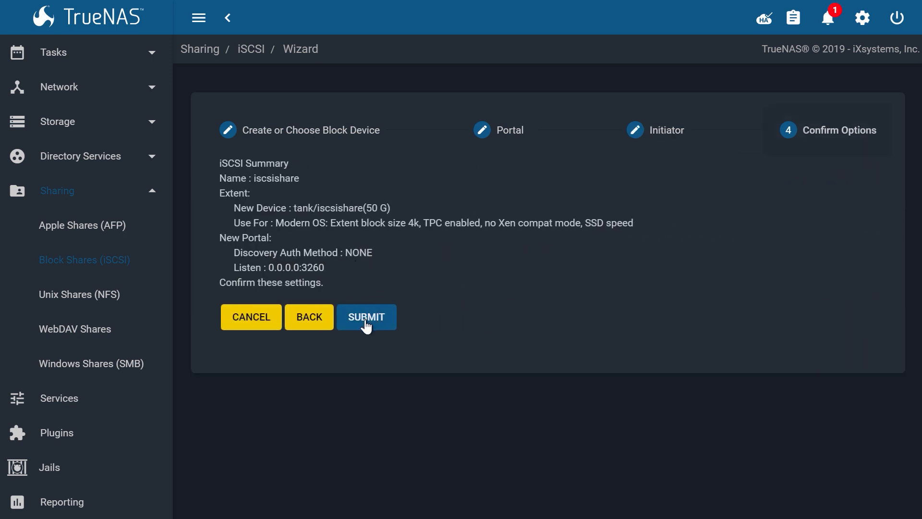
click(366, 320)
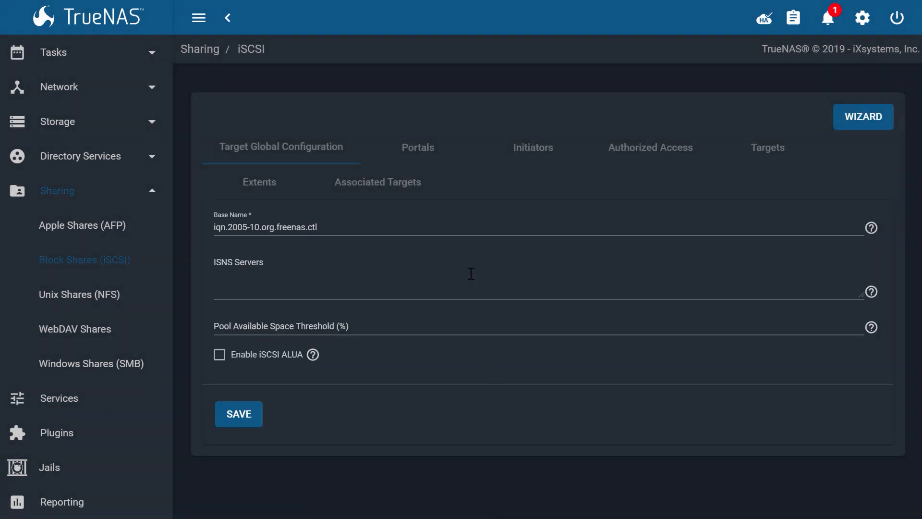
Verify the iscsishare target's extent mapping, then run the iSCSI service with Start Automatically enabled.
click(386, 191)
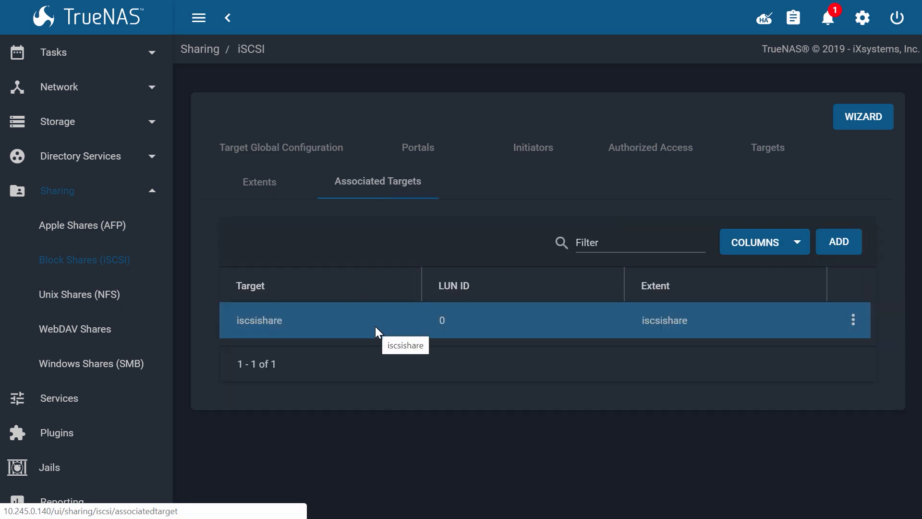
scroll(66, 293, down, 2)
click(59, 295)
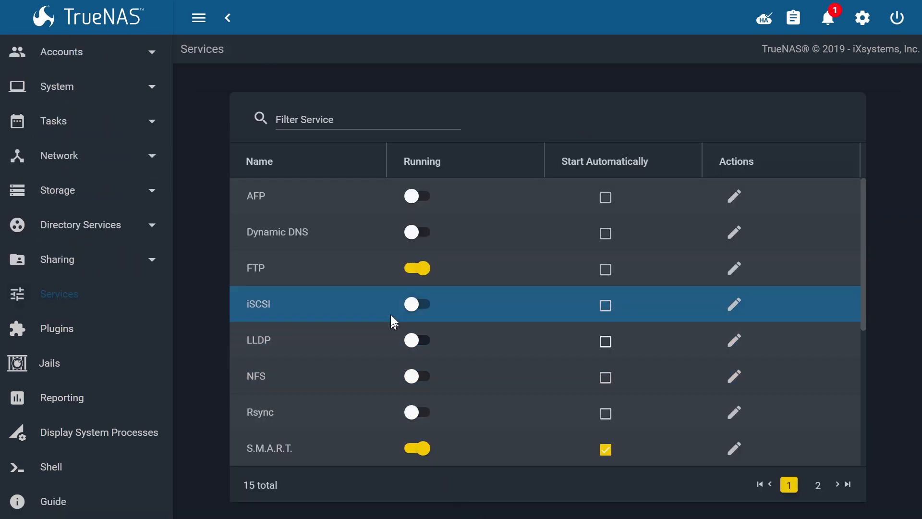
click(413, 305)
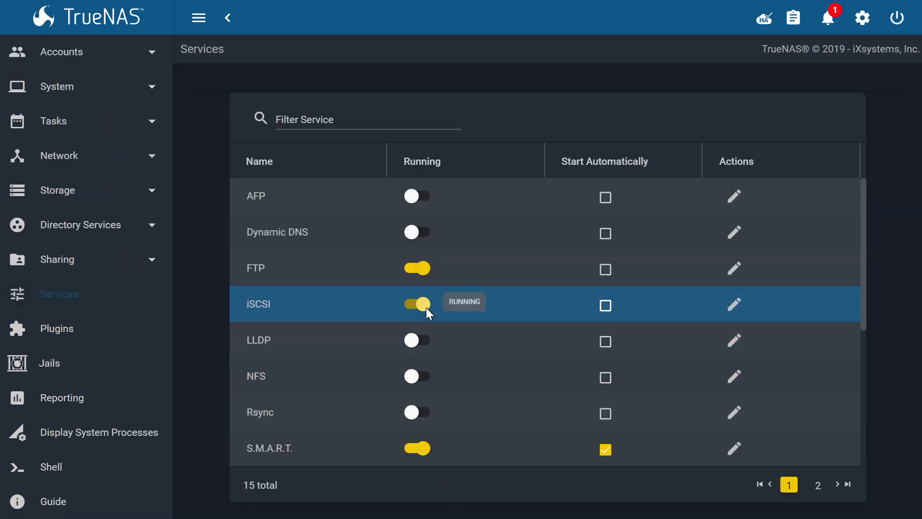
click(604, 307)
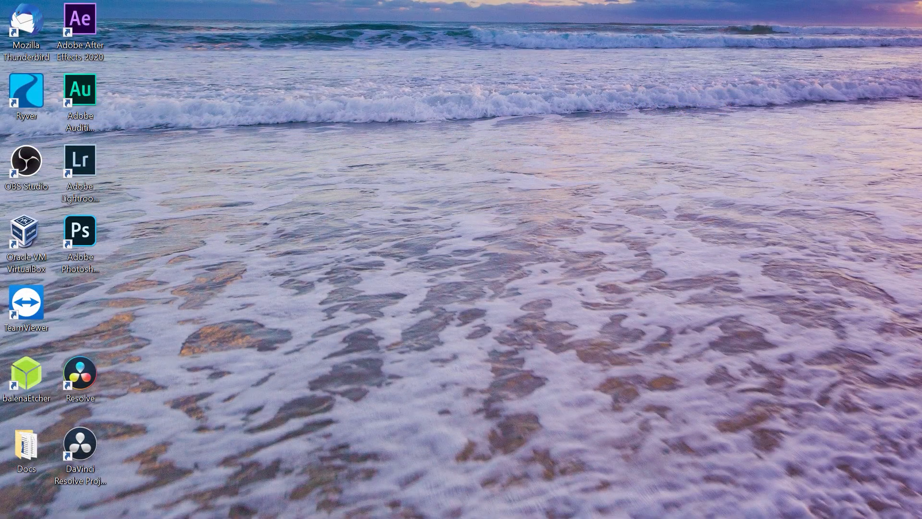
Launch iSCSI Initiator and rename the initiator to iscsishare.
click(14, 516)
text(iscsi)
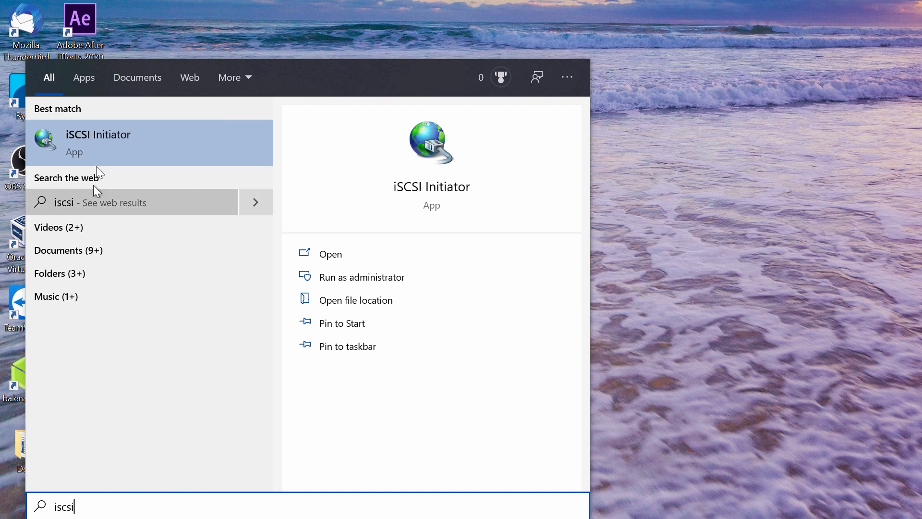
click(129, 139)
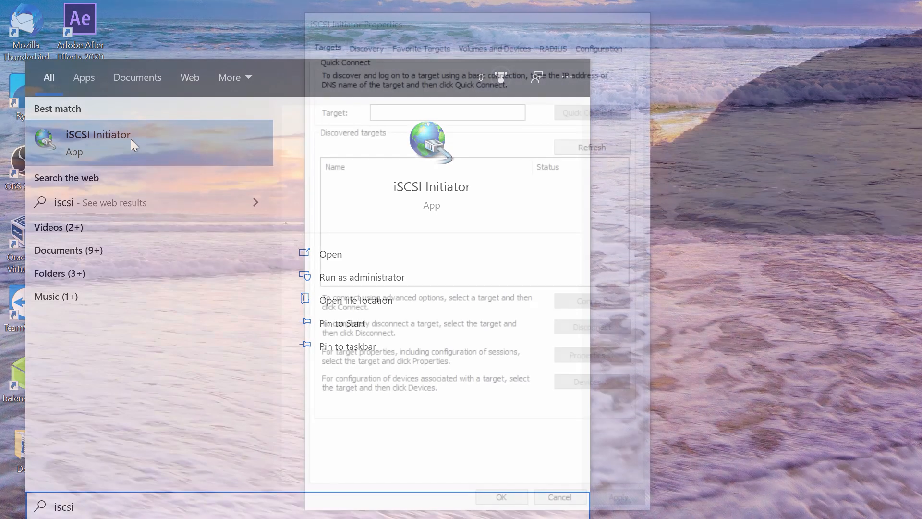
click(592, 48)
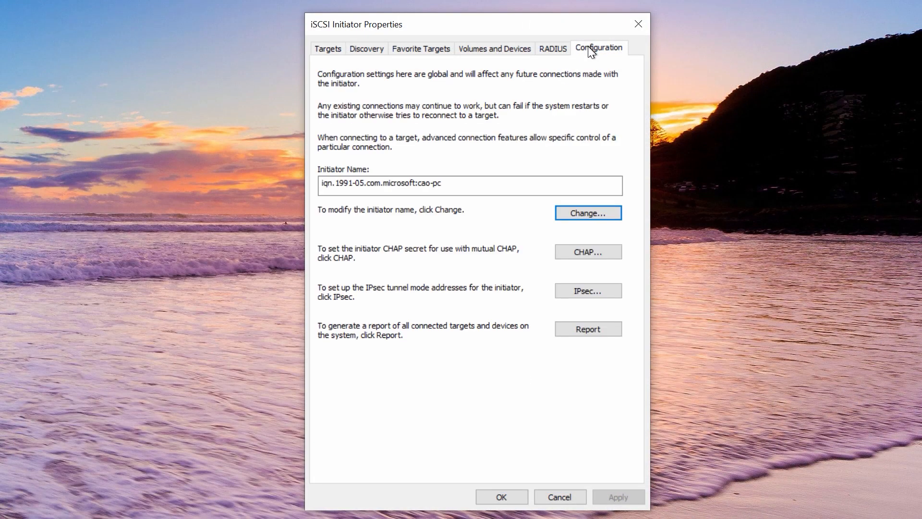
click(593, 214)
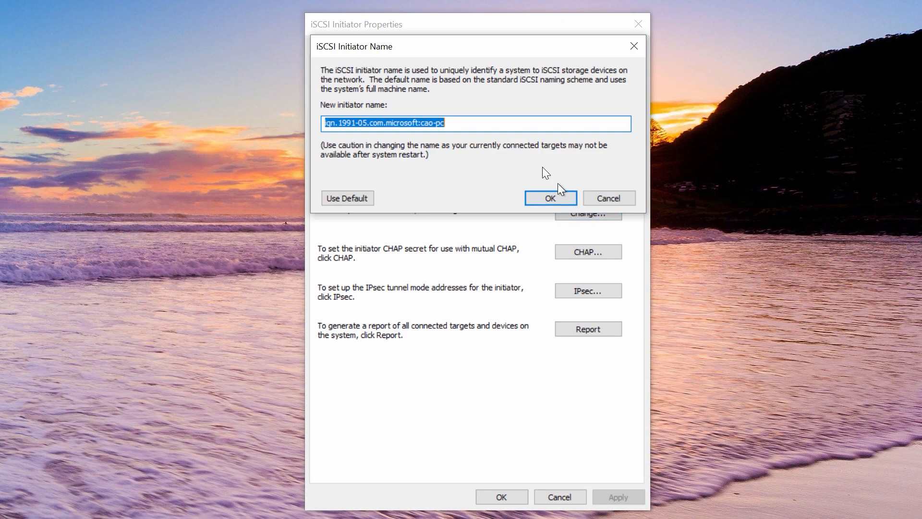
text(iscsishare)
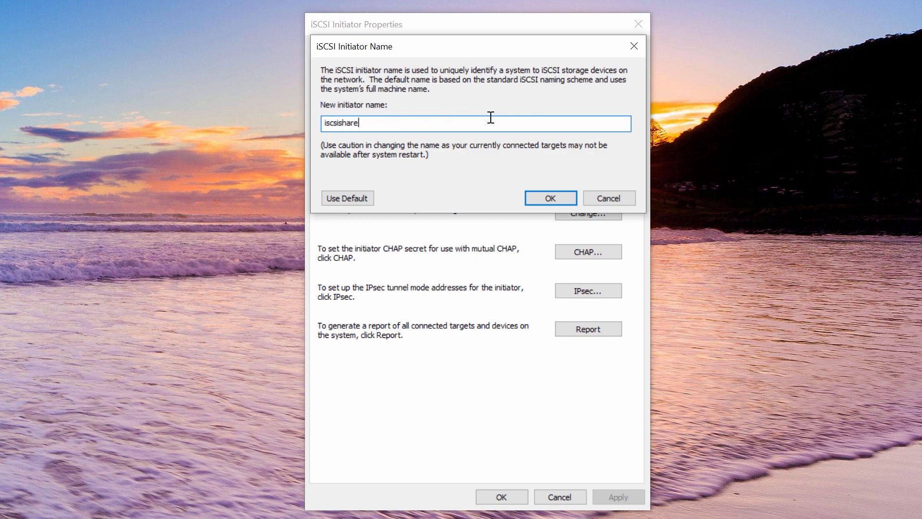
click(534, 199)
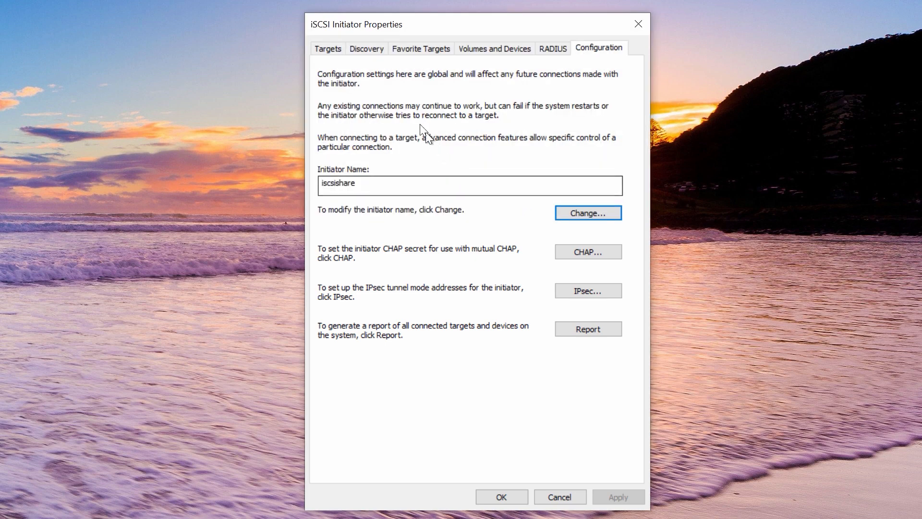
Add target portal 10.245.0.140 on the Discovery tab.
click(376, 51)
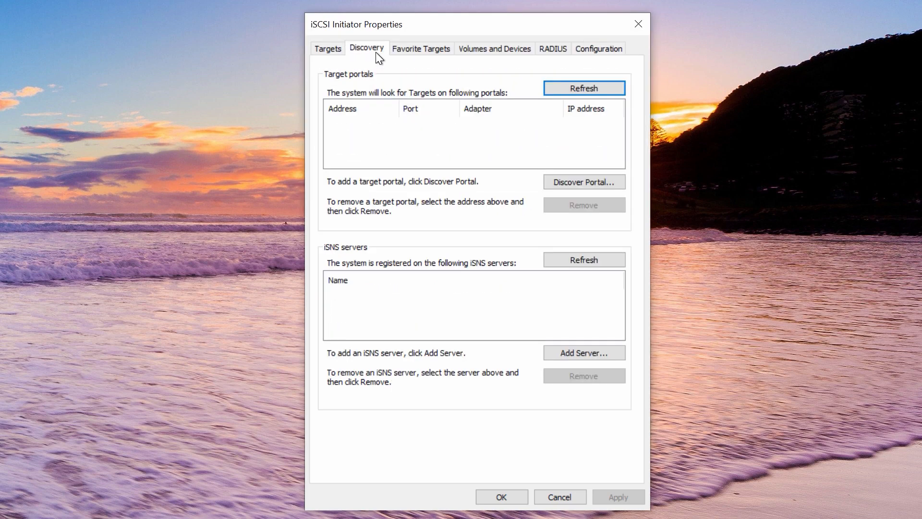
click(558, 178)
text(10.245.0.140)
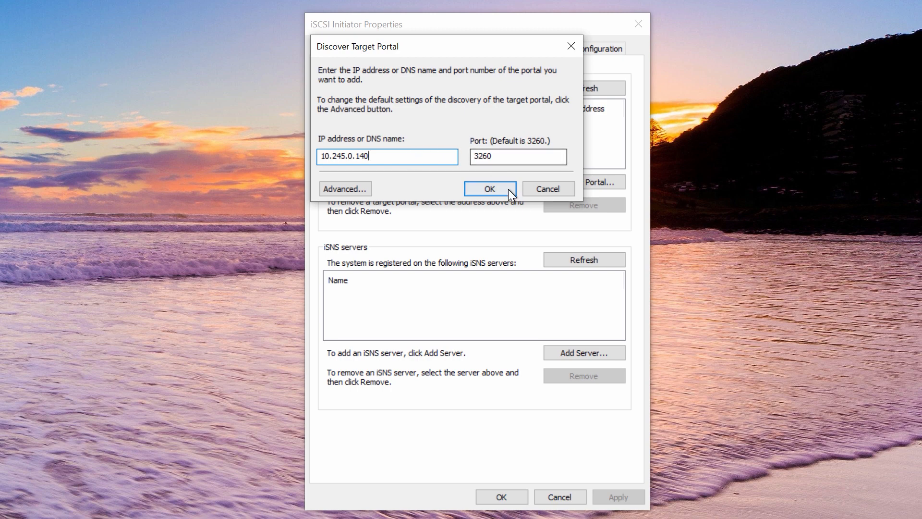
click(494, 188)
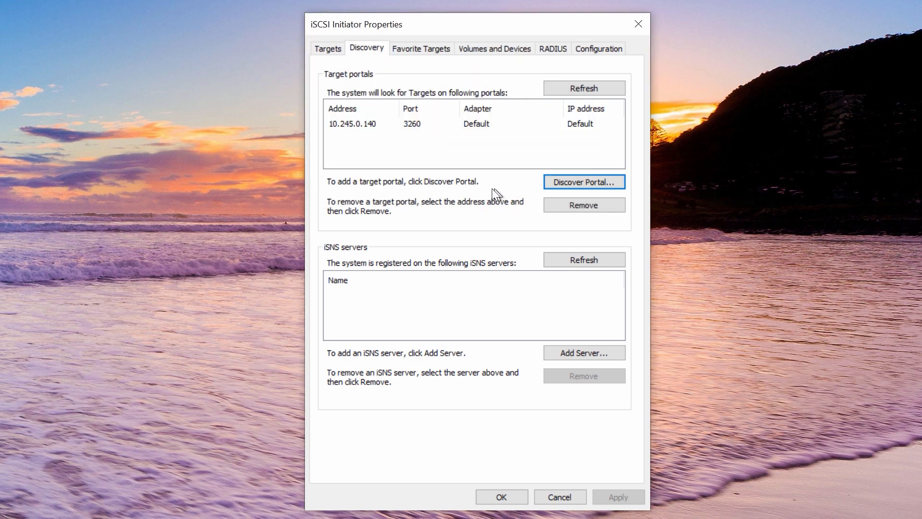
Connect to the iscsishare target and keep it as a favourite.
click(328, 48)
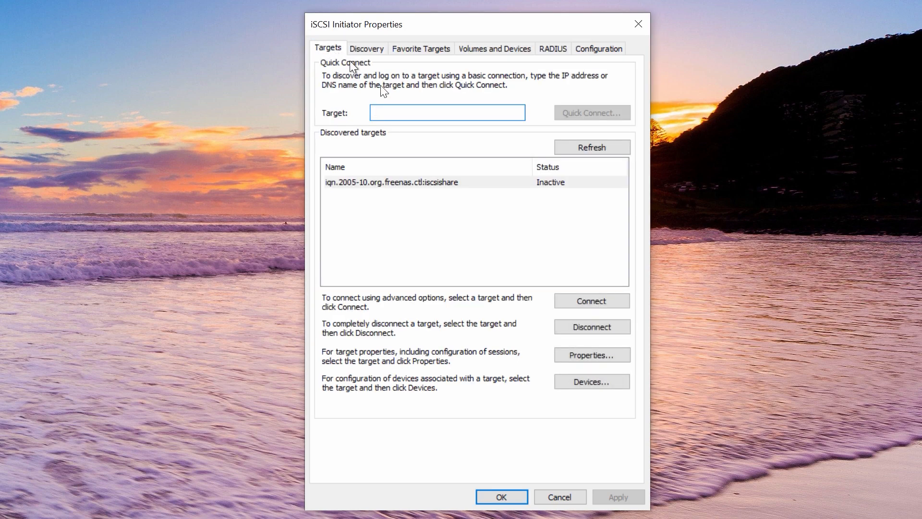
click(447, 182)
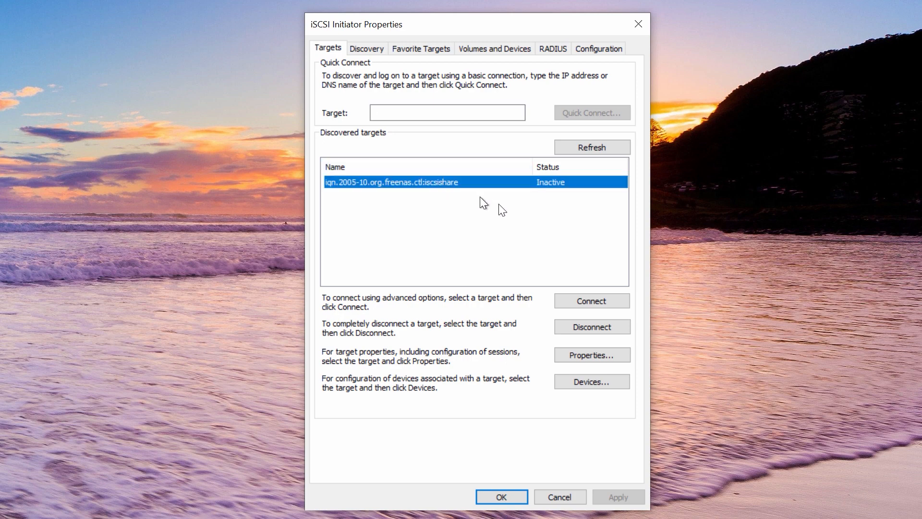
click(590, 301)
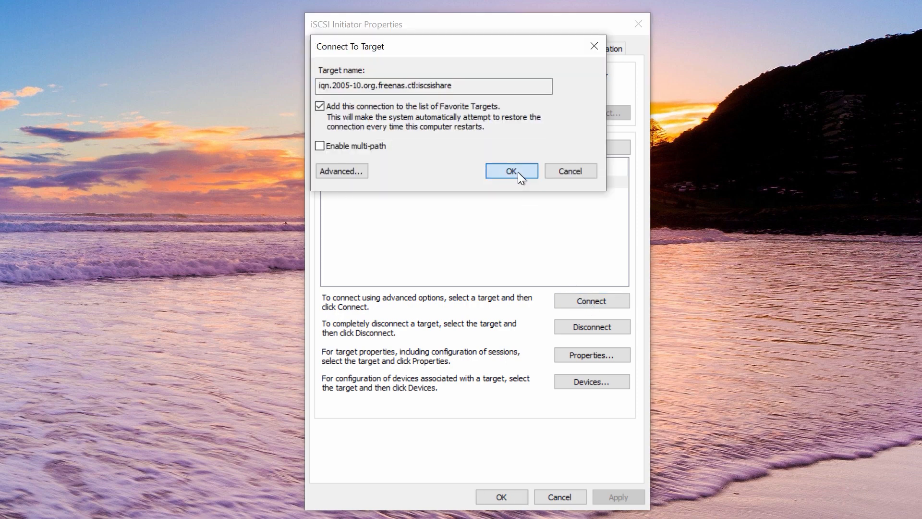
click(517, 172)
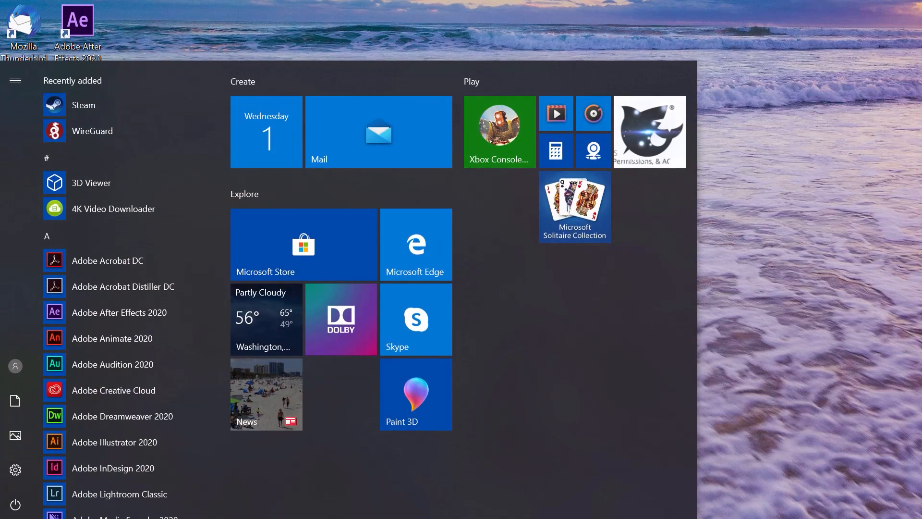
Open Disk Management and initialize Disk 3 as MBR.
text(disk management)
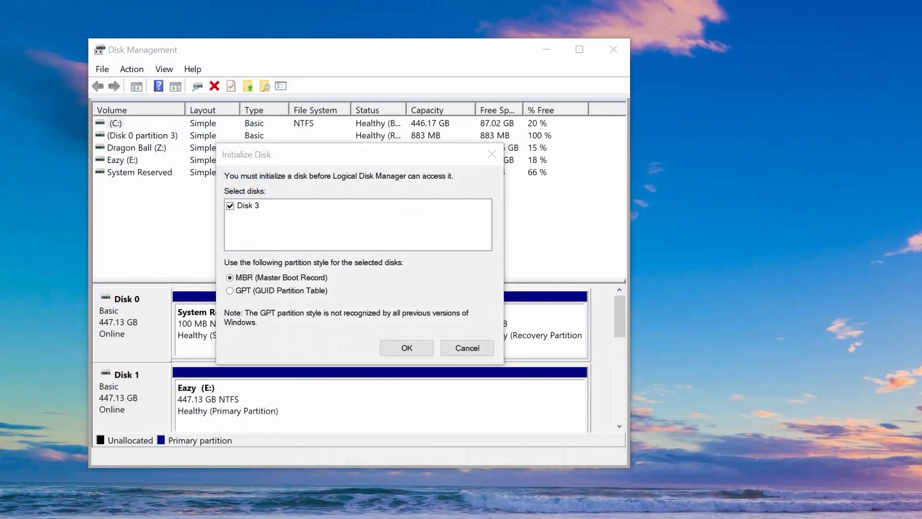
click(406, 348)
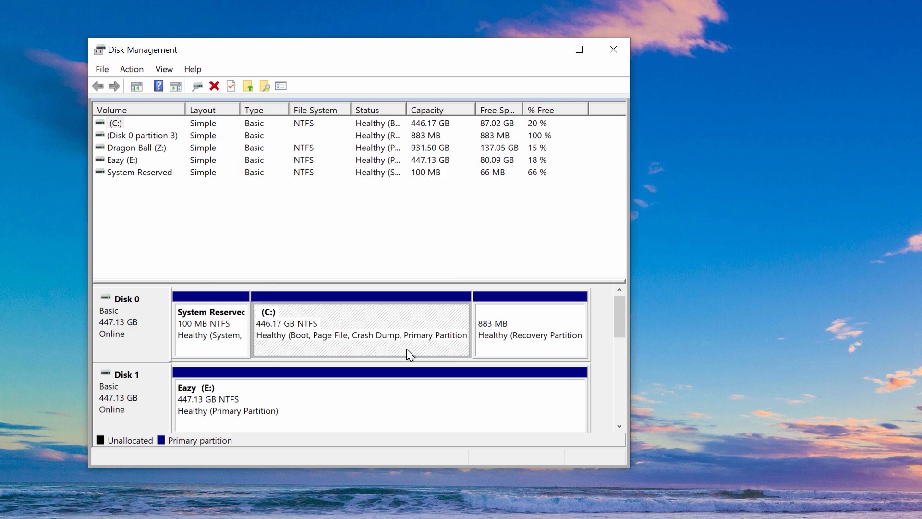
drag(614, 317, 613, 368)
Create a 50 GB NTFS simple volume labelled 'iSCSI Volume' with default size and drive letter.
right_click(344, 332)
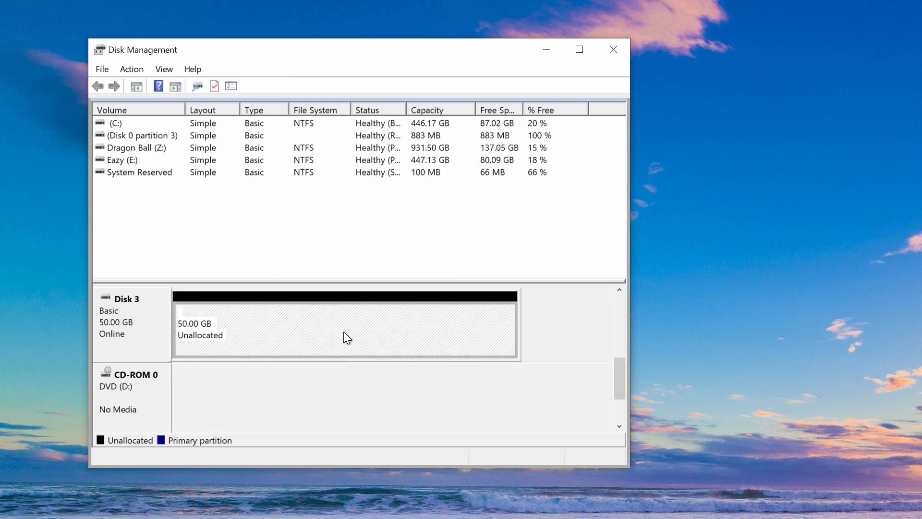
click(416, 341)
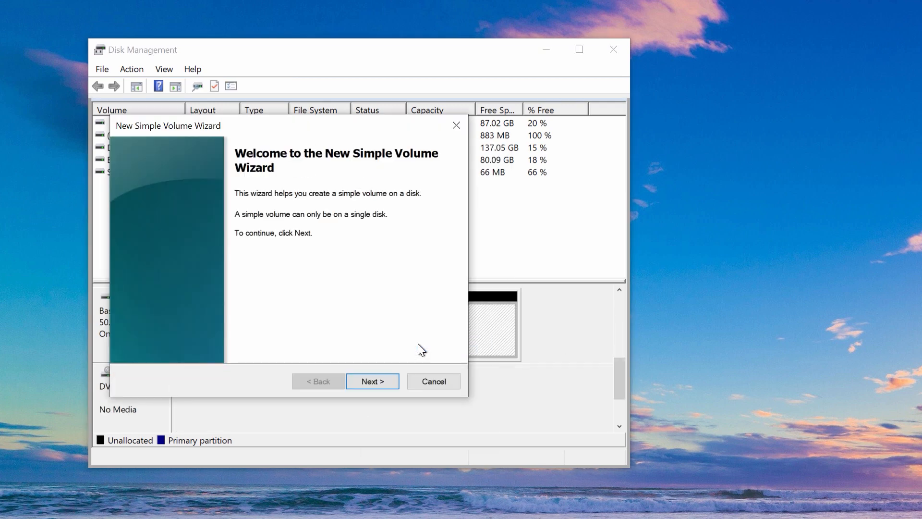
click(370, 381)
click(370, 381)
click(370, 381)
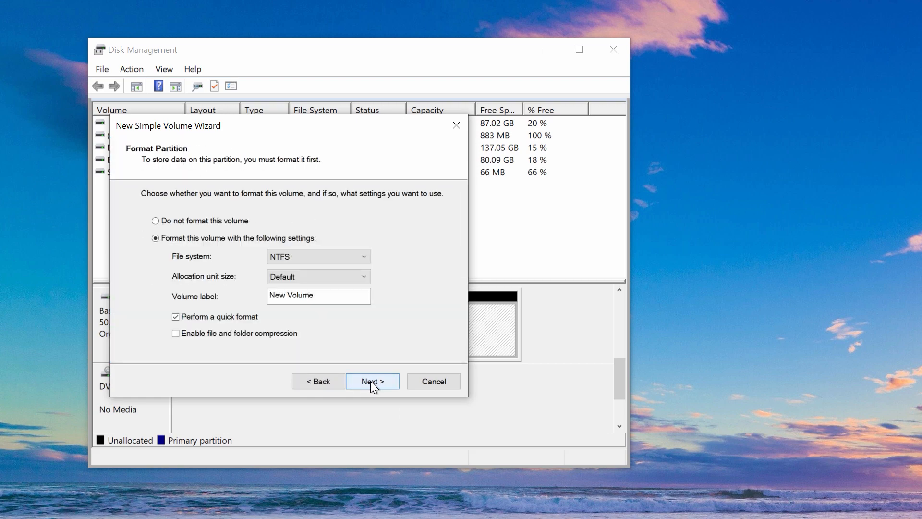
text(iSCSI Volume)
click(370, 381)
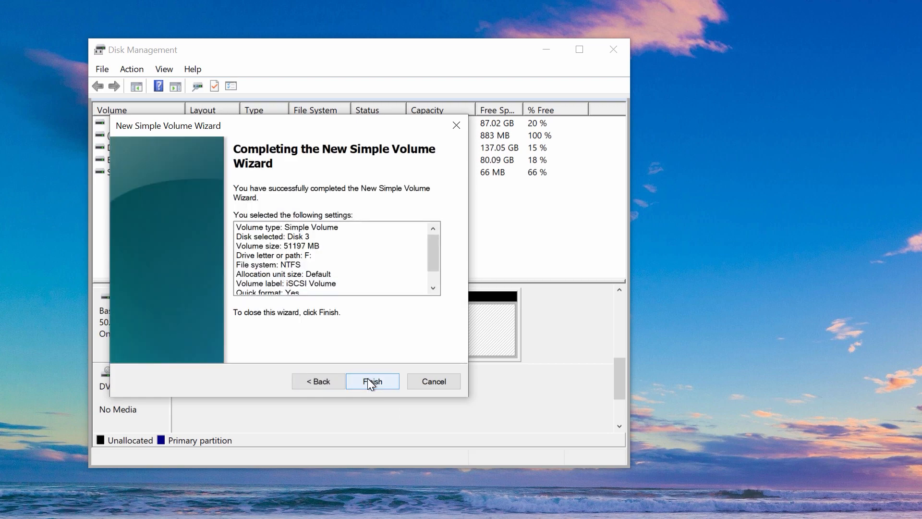
click(371, 382)
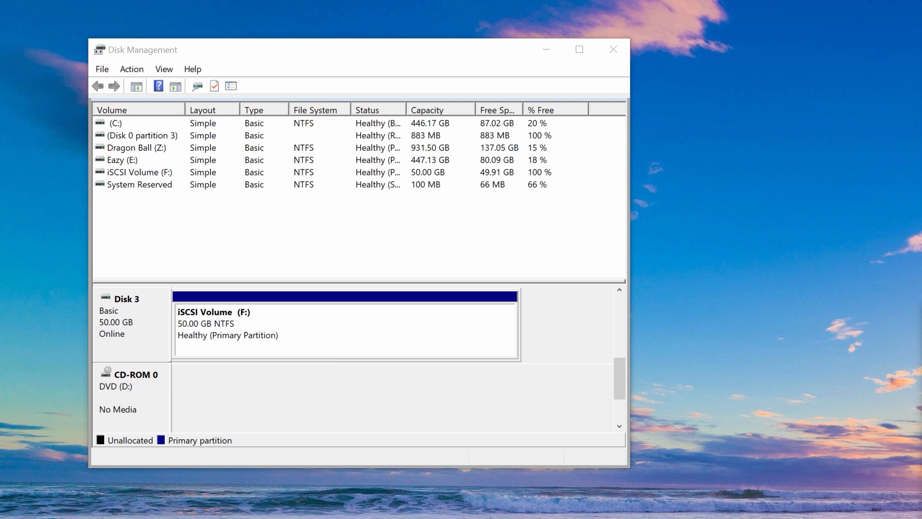
Create a folder named Test on drive F:.
click(317, 340)
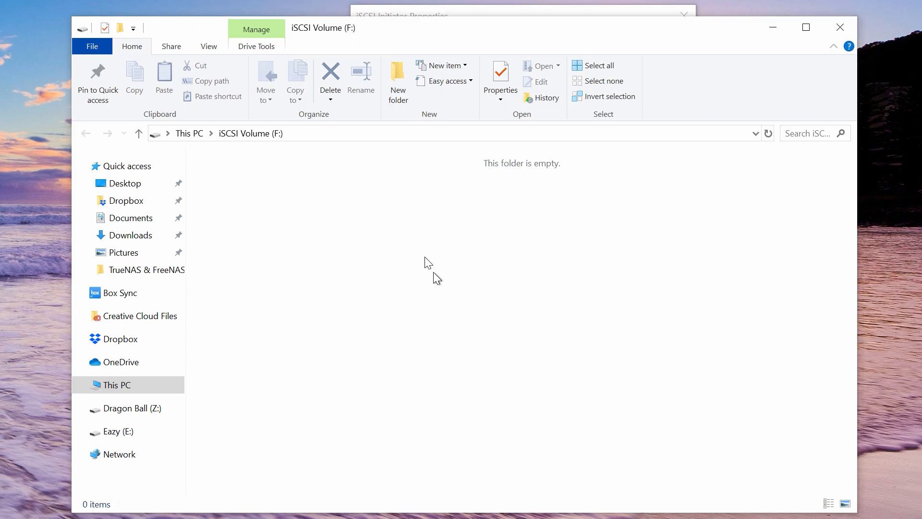
right_click(330, 223)
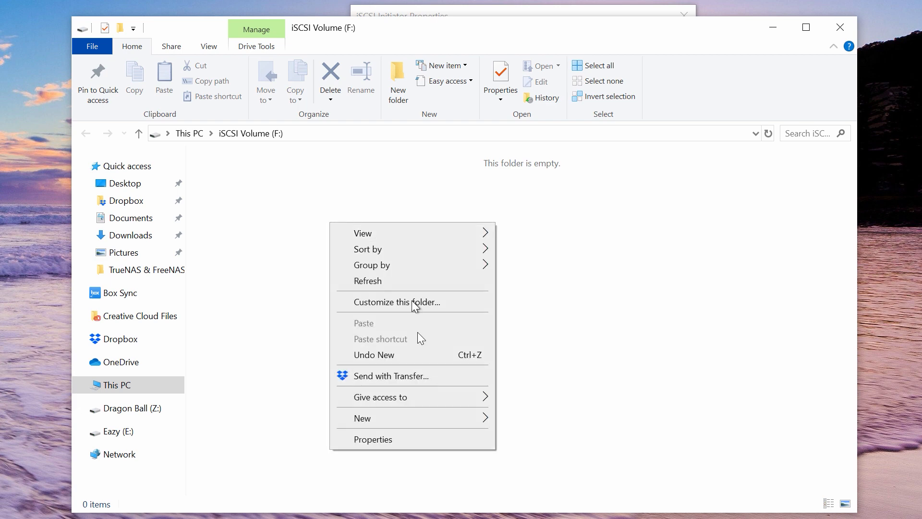
mouse_move(468, 418)
click(509, 419)
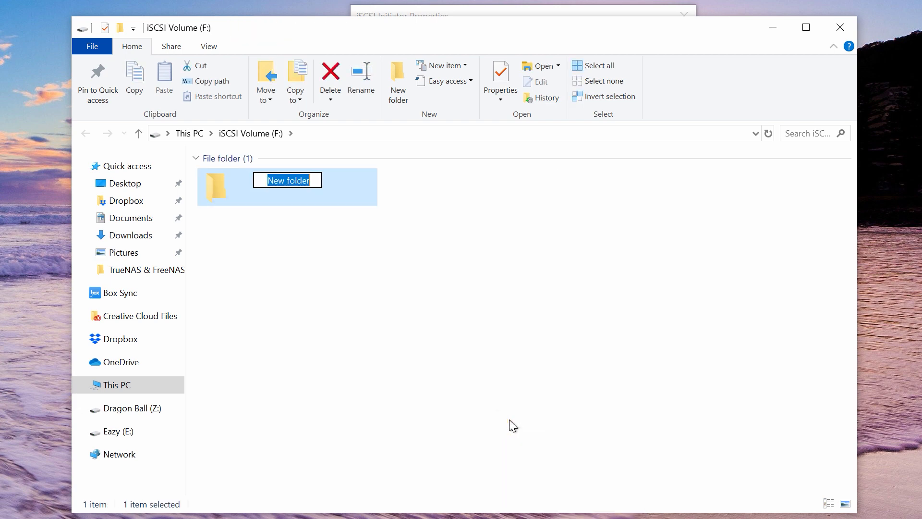
text(Test)
key(Return)
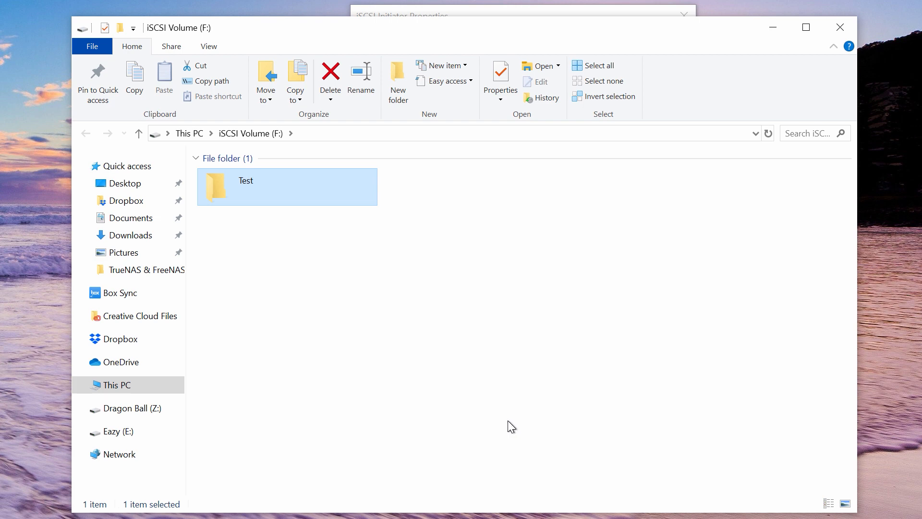
Add a text document Test.txt inside Test, then select iSCSI Volume (F:) under This PC.
double_click(235, 195)
right_click(351, 268)
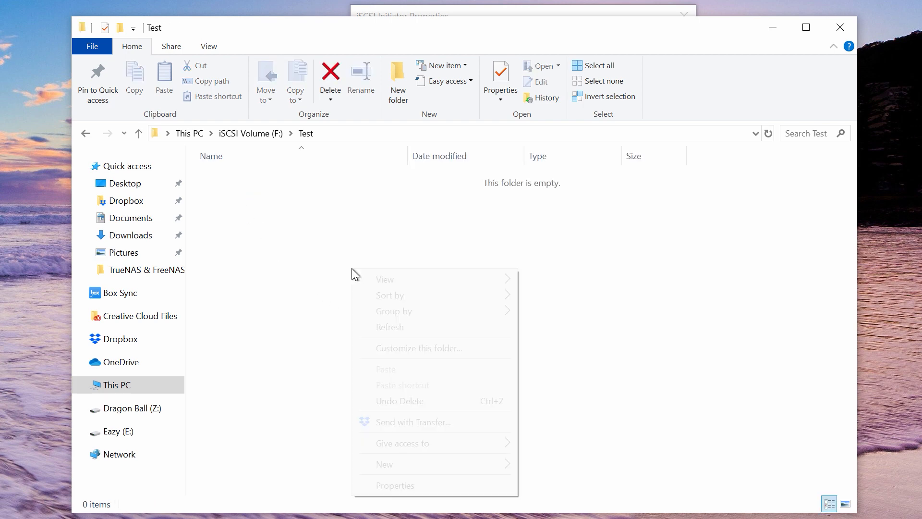
mouse_move(445, 458)
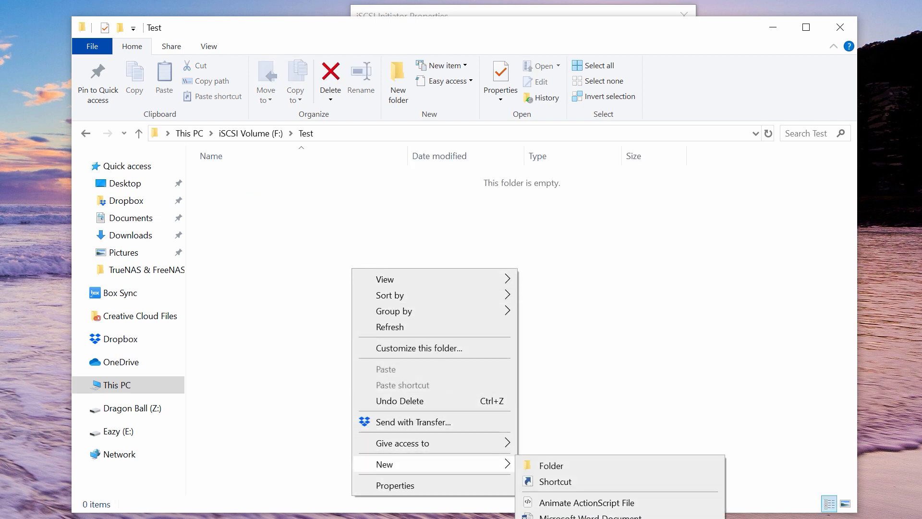
click(557, 518)
text(Test)
key(Return)
click(111, 387)
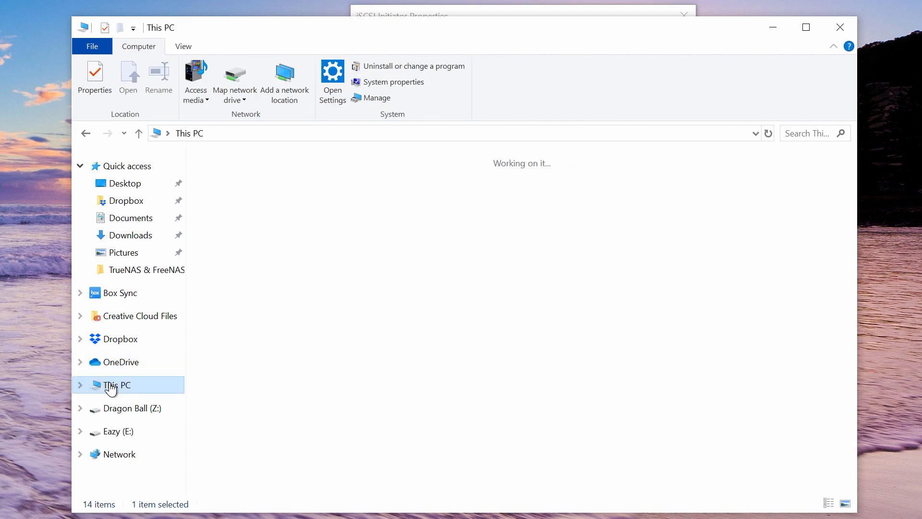
click(302, 381)
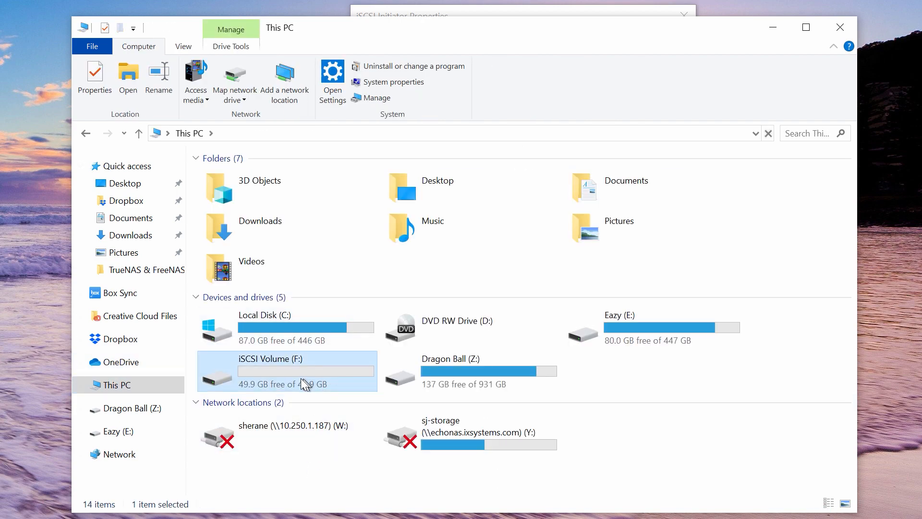